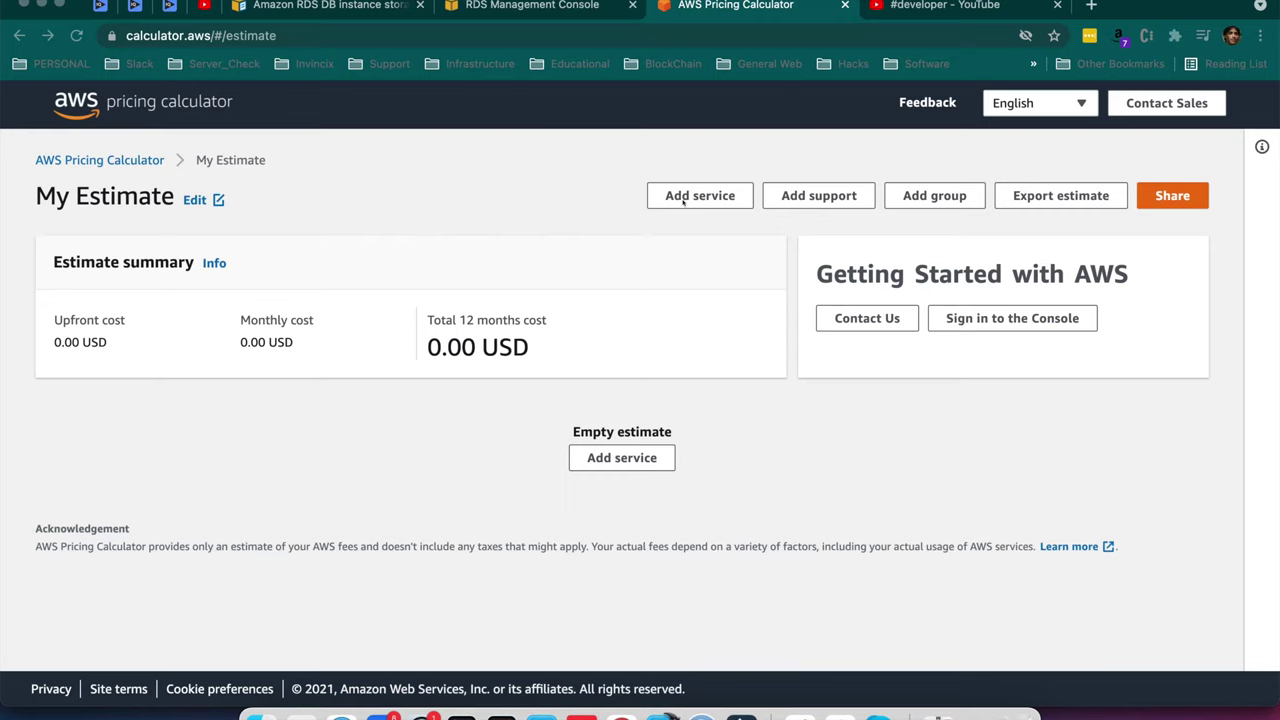
- Search the service list for 'ec2' and open the Amazon EC2 configuration page
left_click(540, 261)
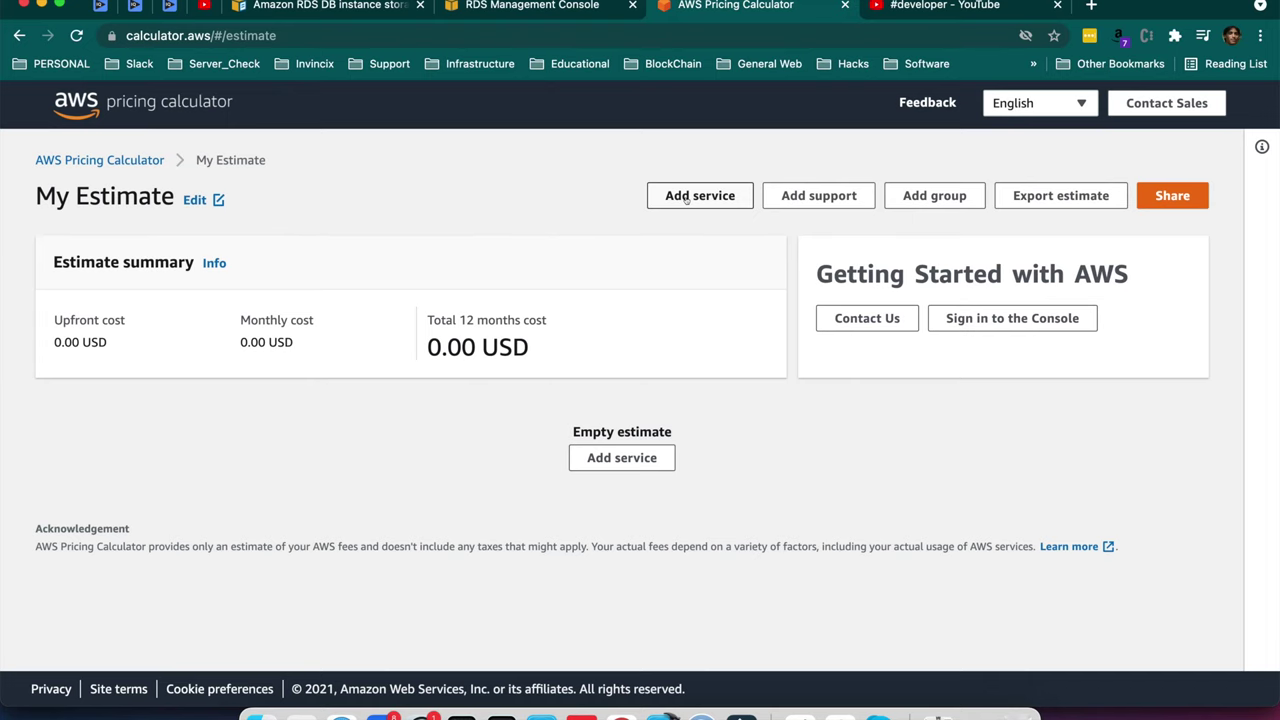
left_click(686, 197)
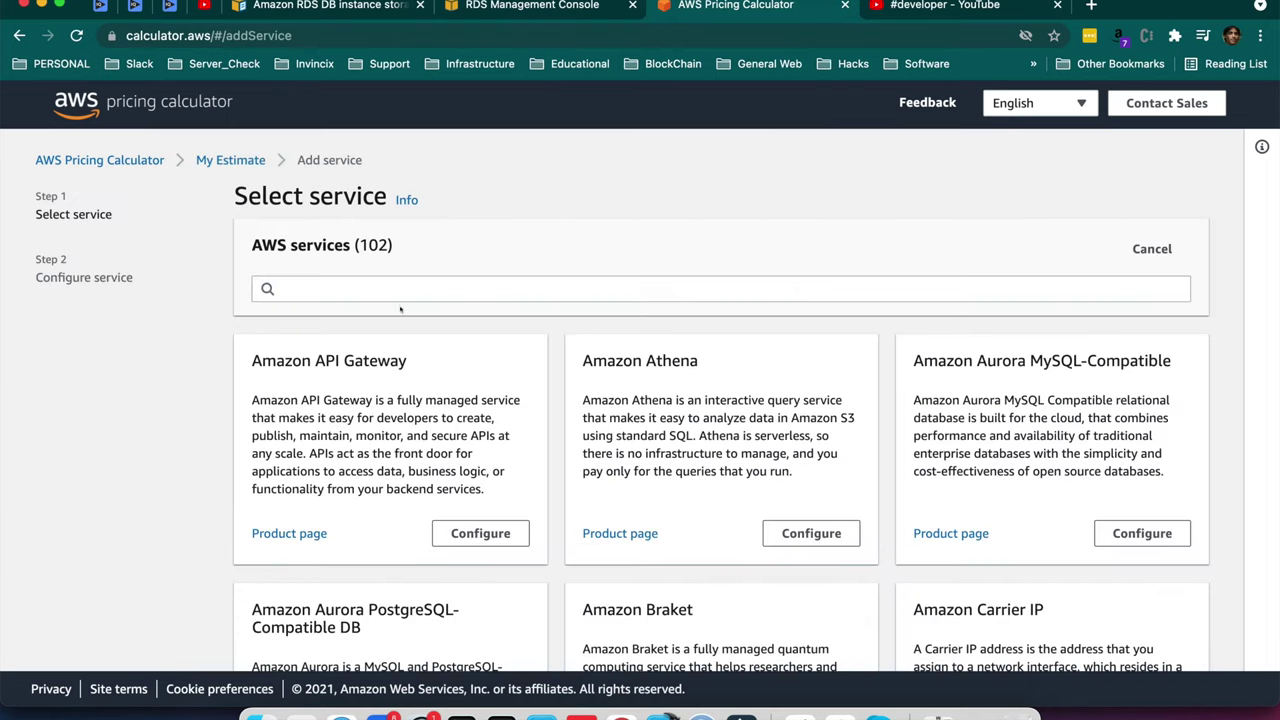
left_click(425, 289)
type("ec2")
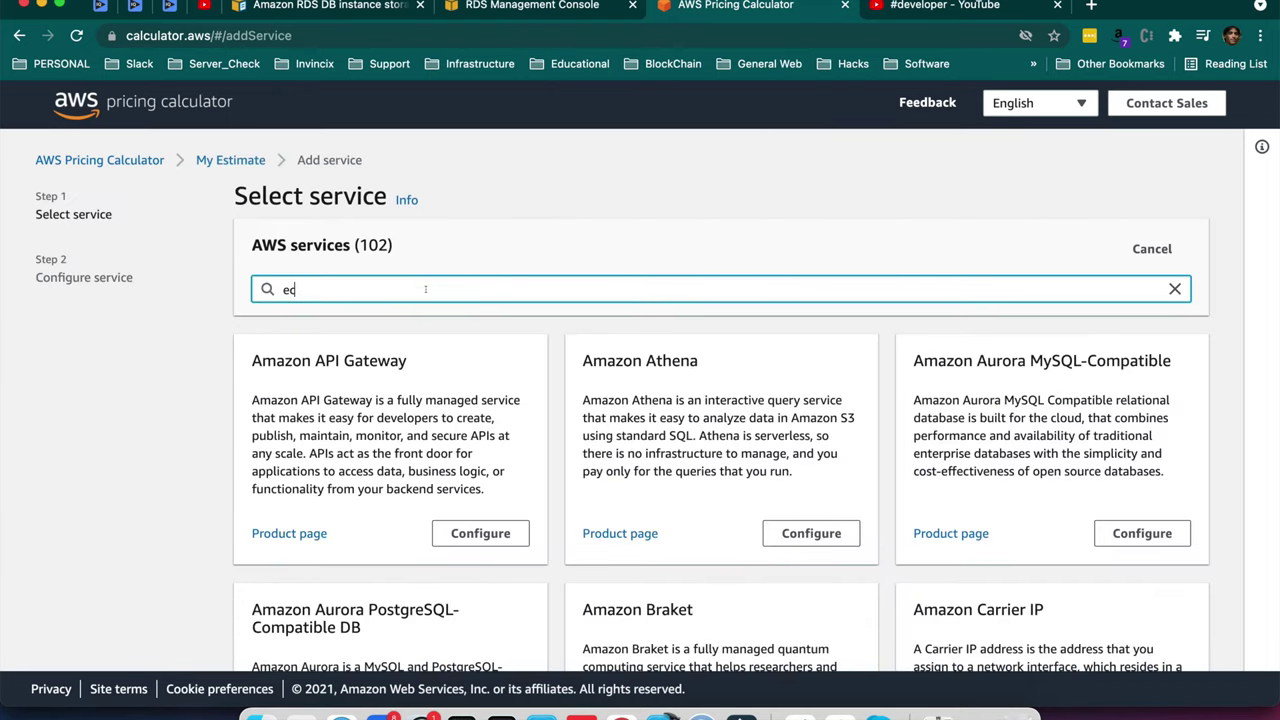
left_click(486, 556)
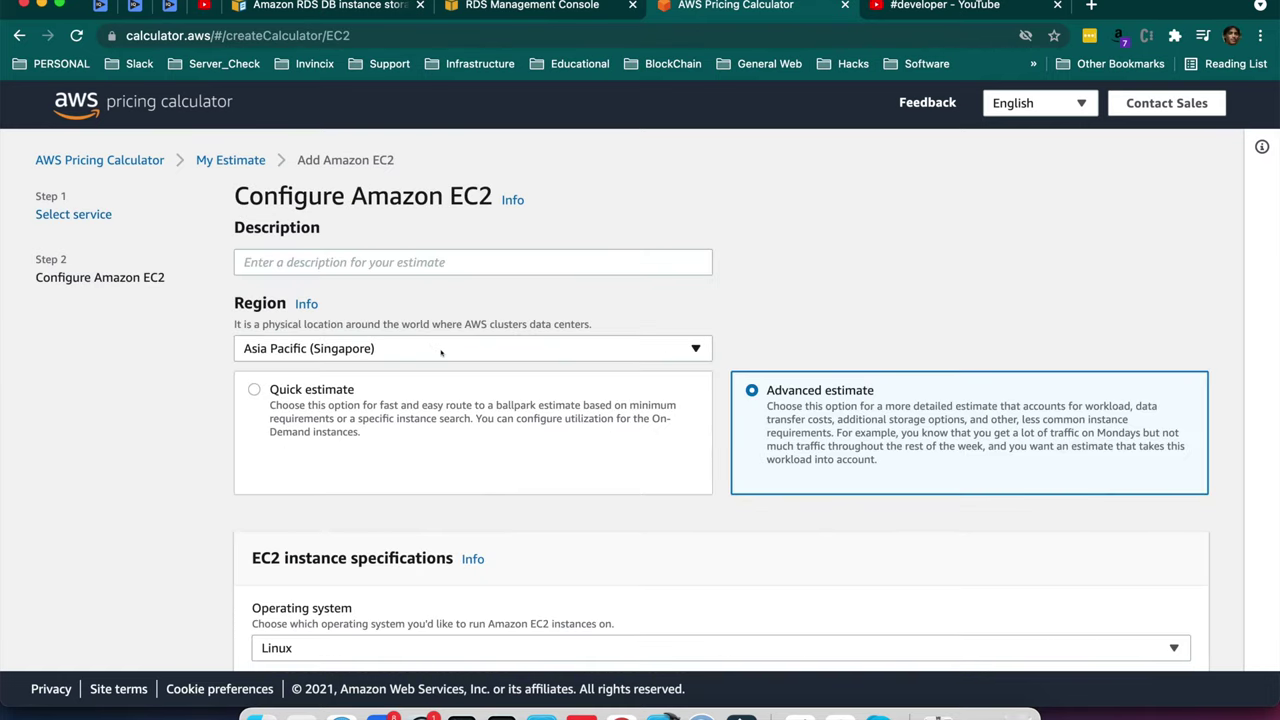
- Set and confirm Asia Pacific (Singapore) as the EC2 region
left_click(440, 350)
scroll(486, 494, "down", 3)
scroll(404, 494, "up", 3)
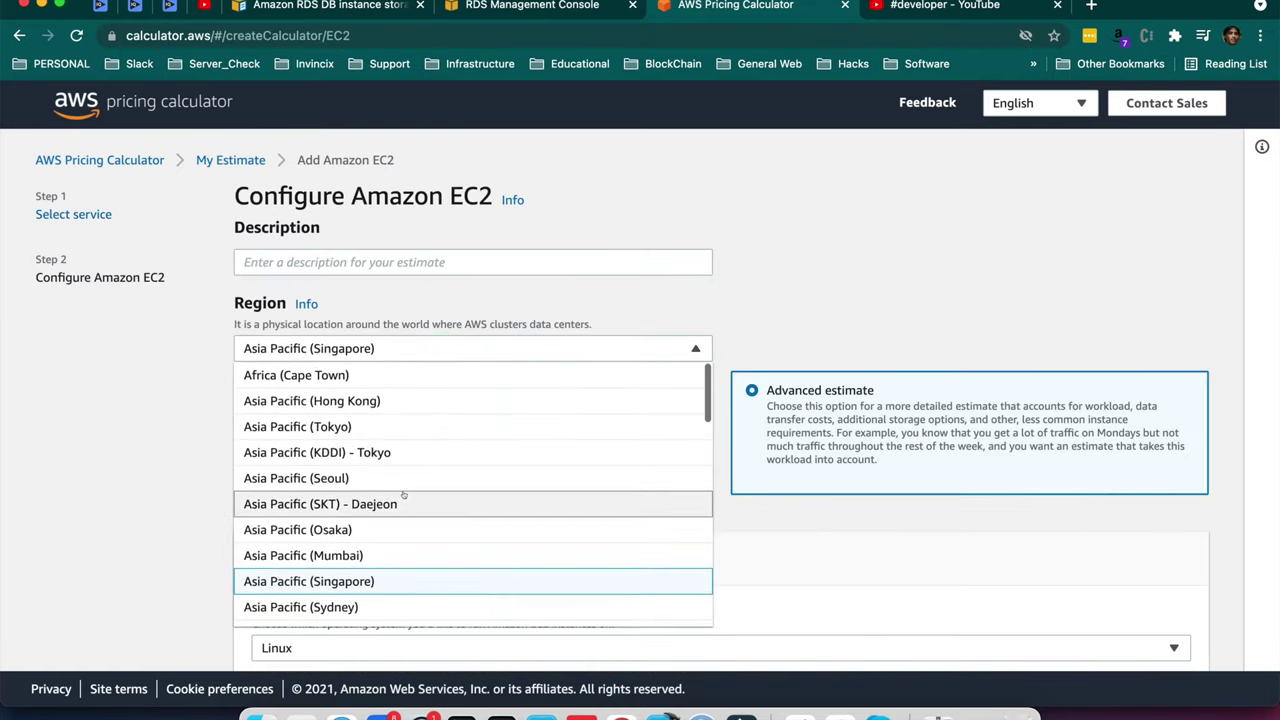
scroll(404, 494, "down", 5)
scroll(404, 494, "up", 5)
scroll(404, 494, "down", 6)
scroll(404, 494, "up", 2)
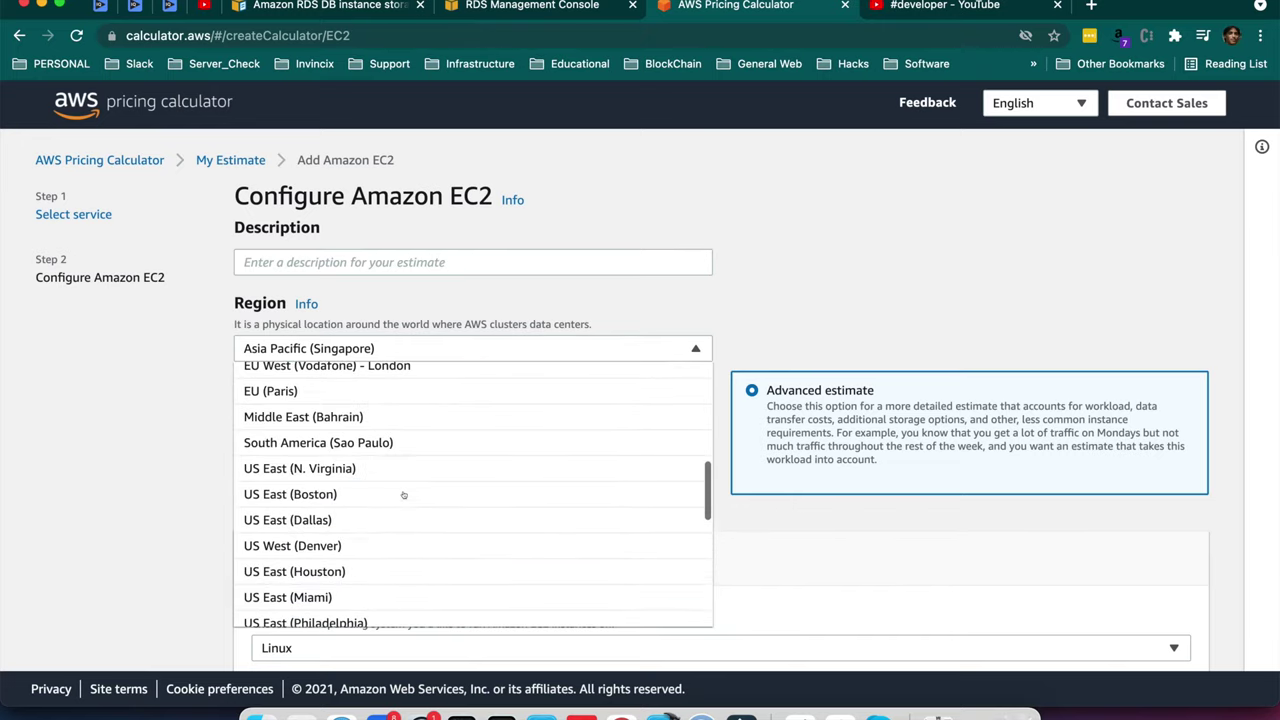
scroll(404, 494, "up", 5)
left_click(363, 580)
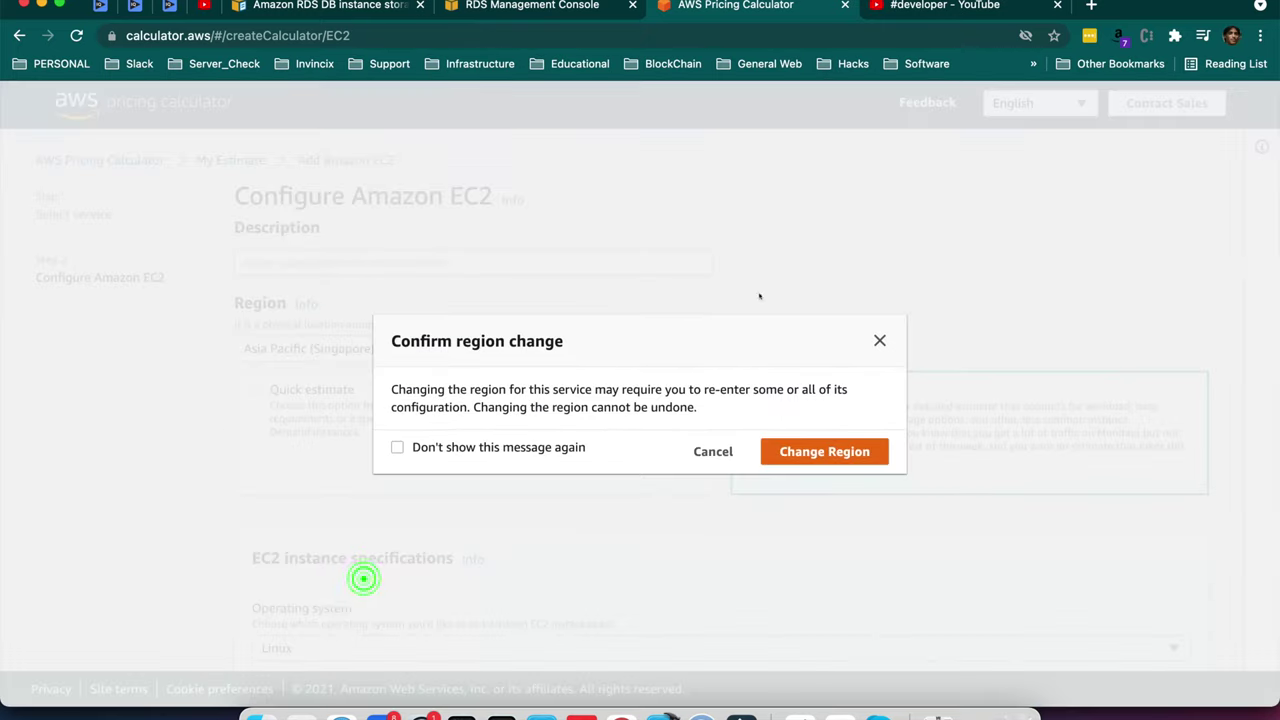
left_click(797, 446)
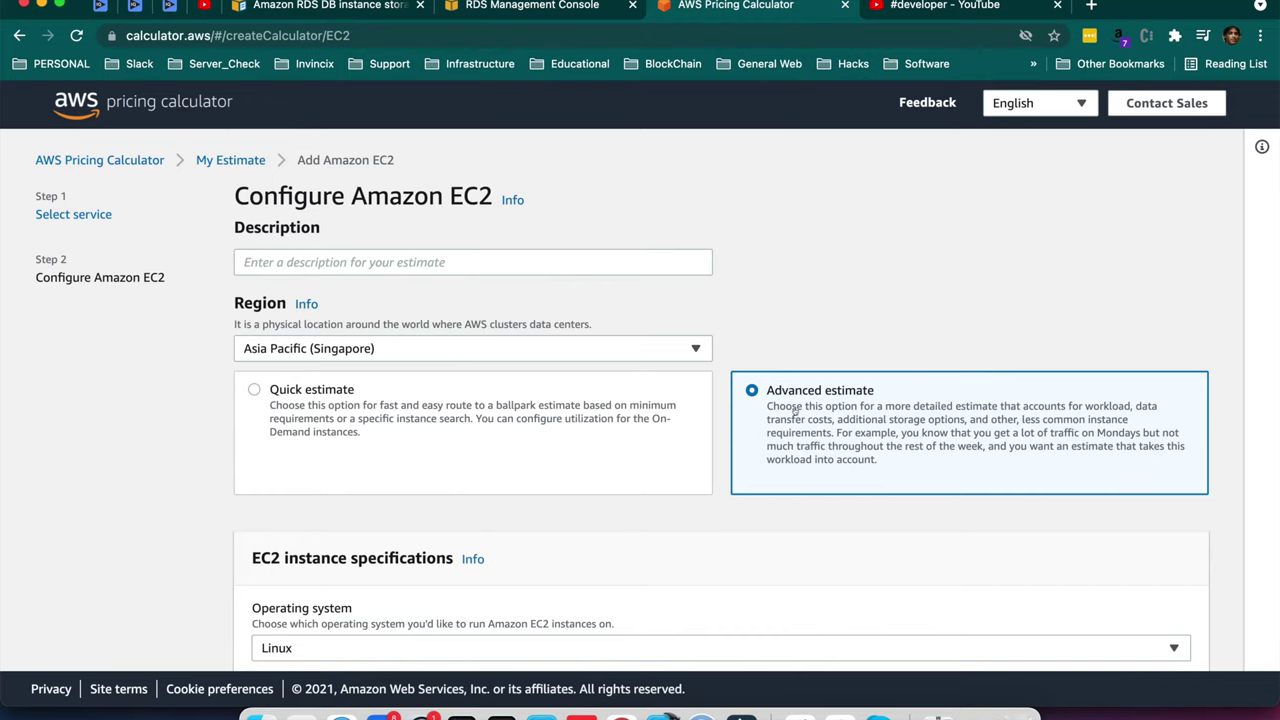
- Select the Quick estimate method for the EC2 configuration
scroll(610, 477, "down", 4)
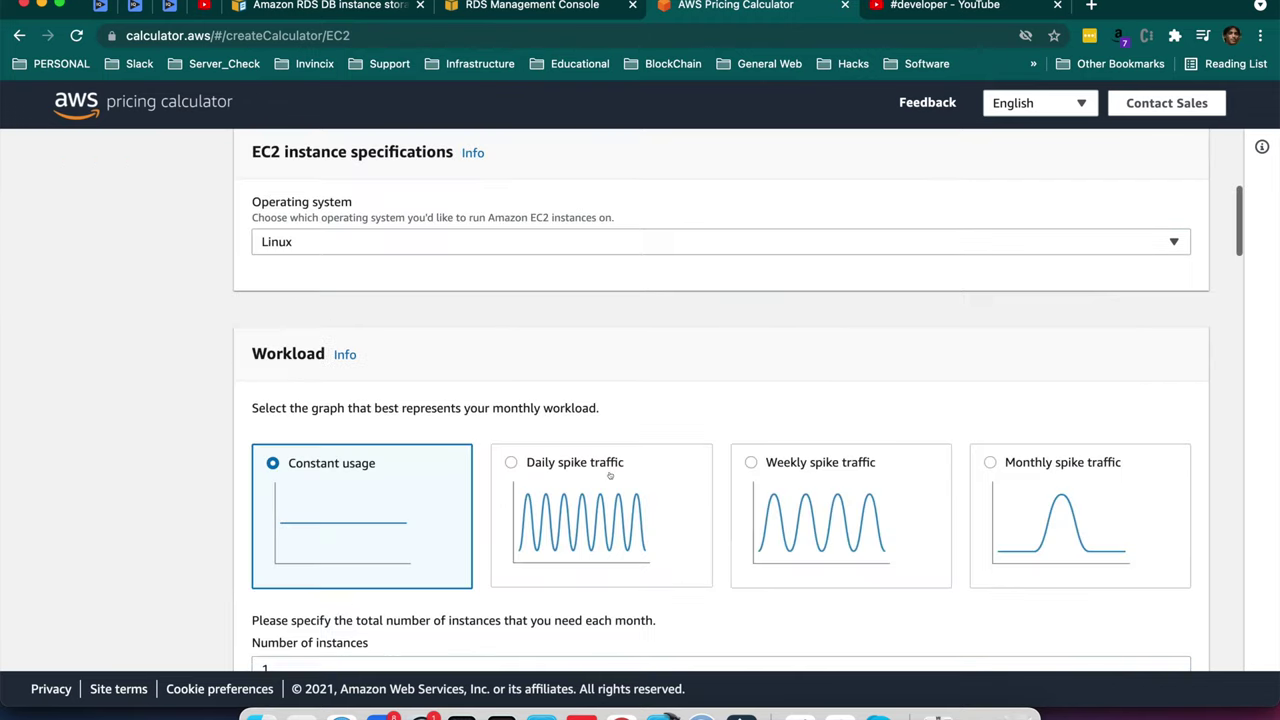
scroll(610, 476, "down", 3)
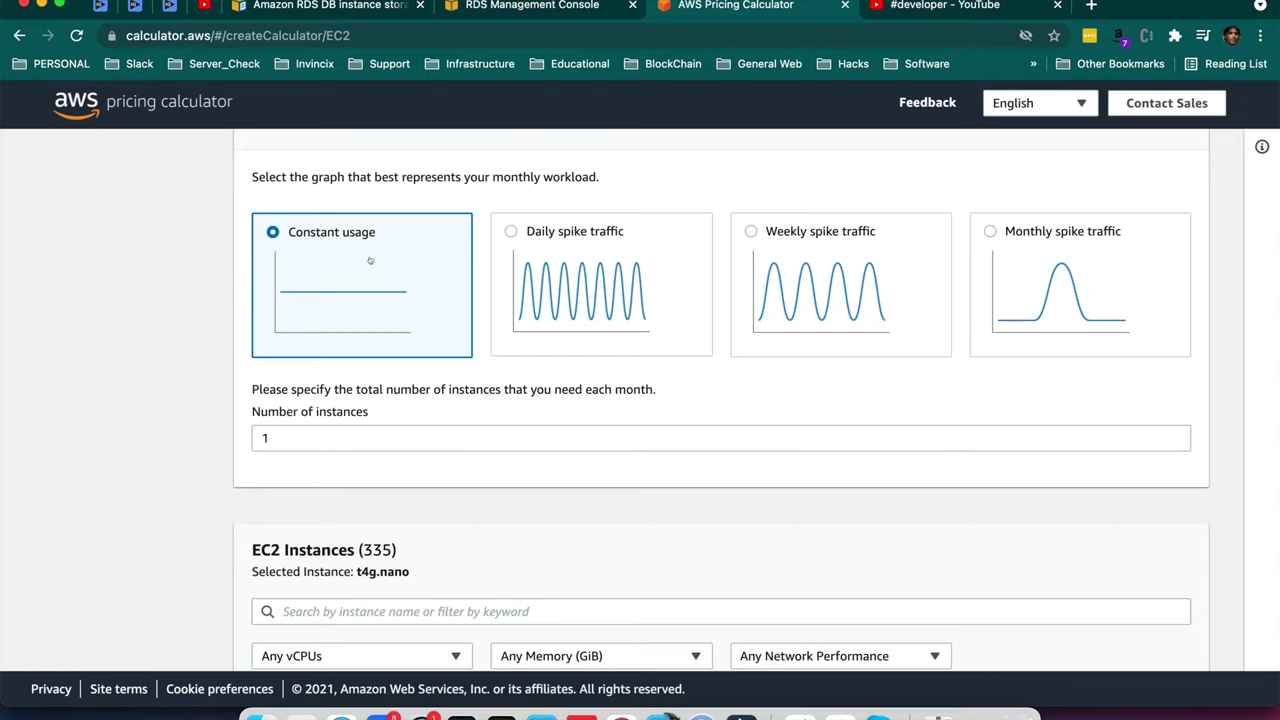
scroll(369, 257, "up", 5)
left_click(257, 233)
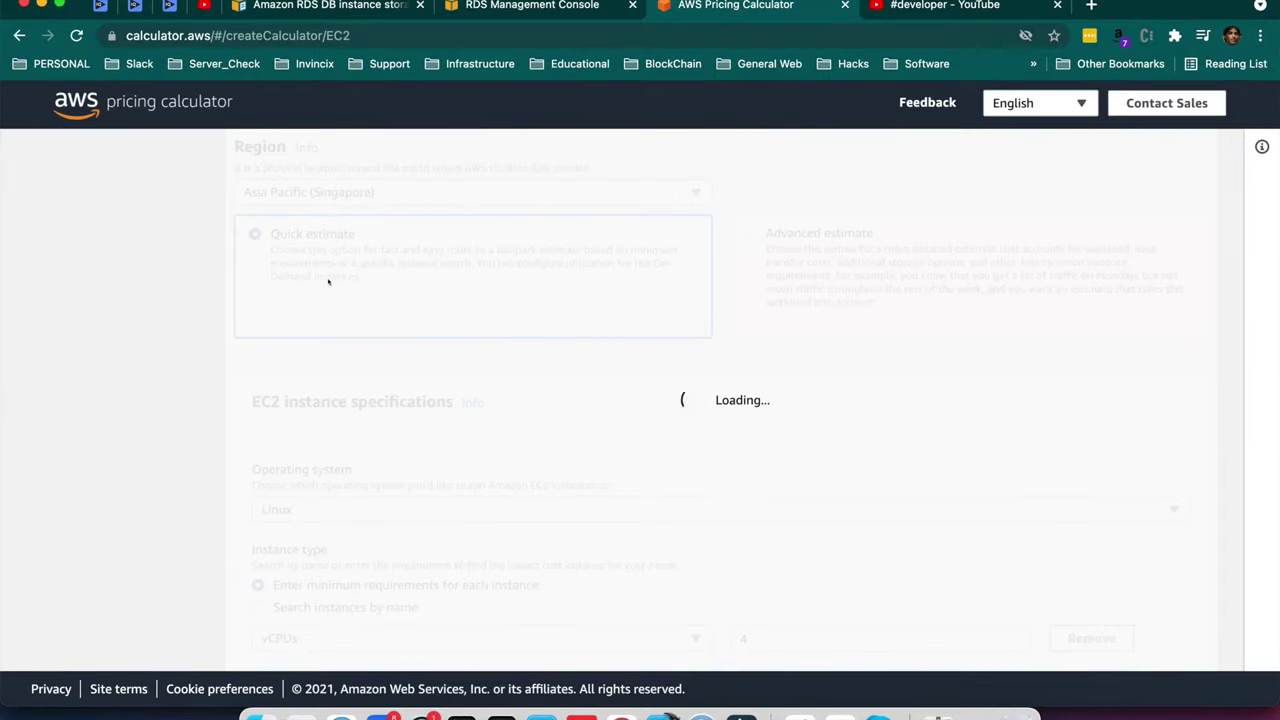
- Keep Linux as the operating system and require 1 vCPU and 2 GiB memory
scroll(735, 393, "down", 2)
scroll(474, 389, "down", 1)
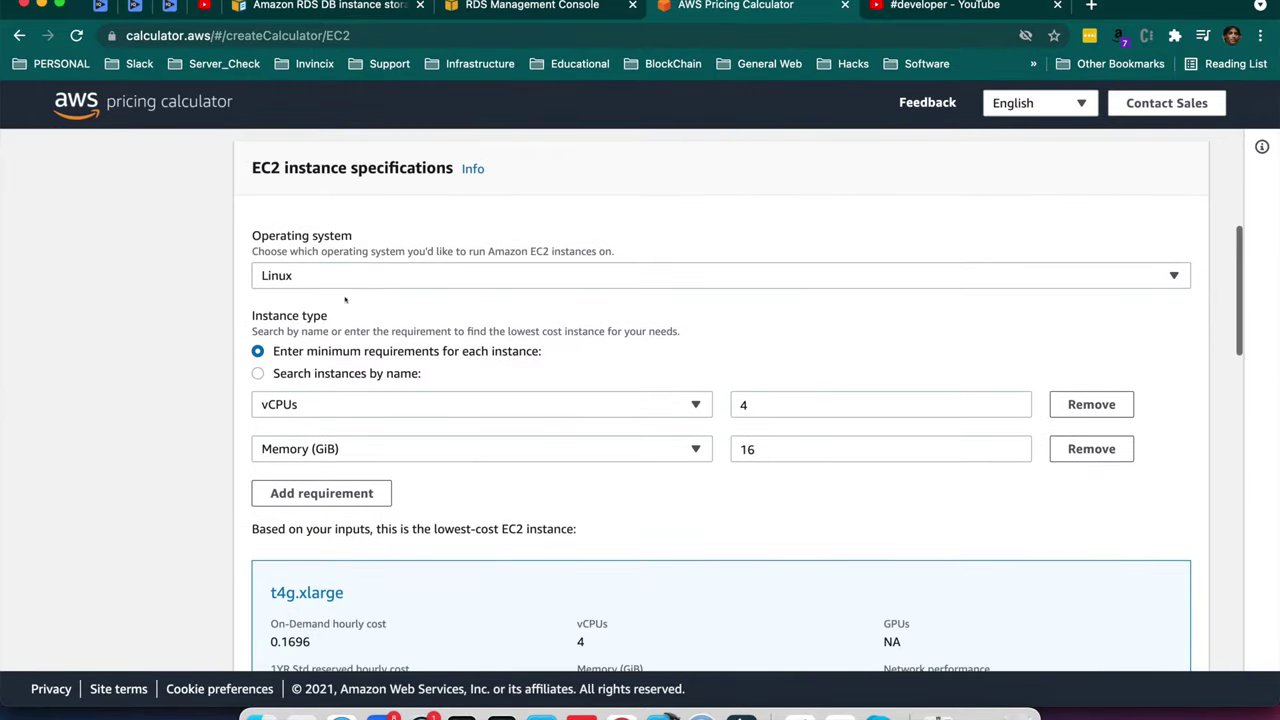
left_click(417, 277)
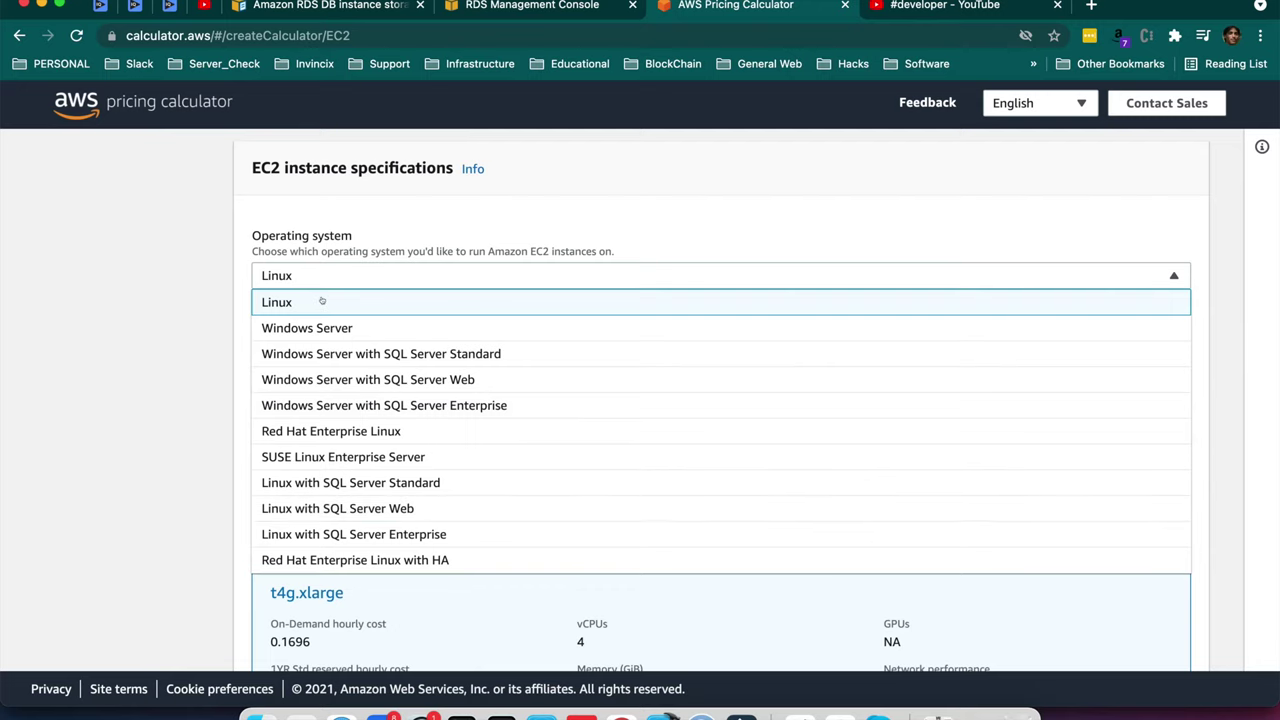
left_click(157, 403)
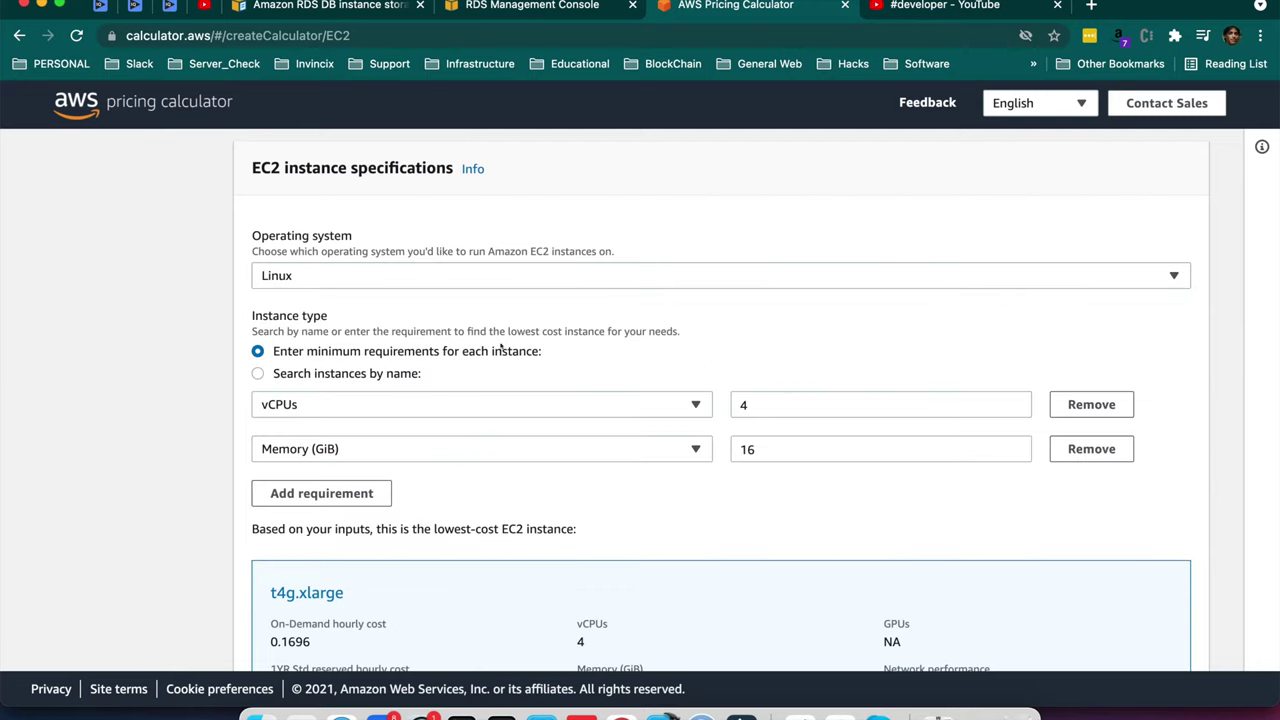
scroll(703, 362, "down", 3)
double_click(880, 294)
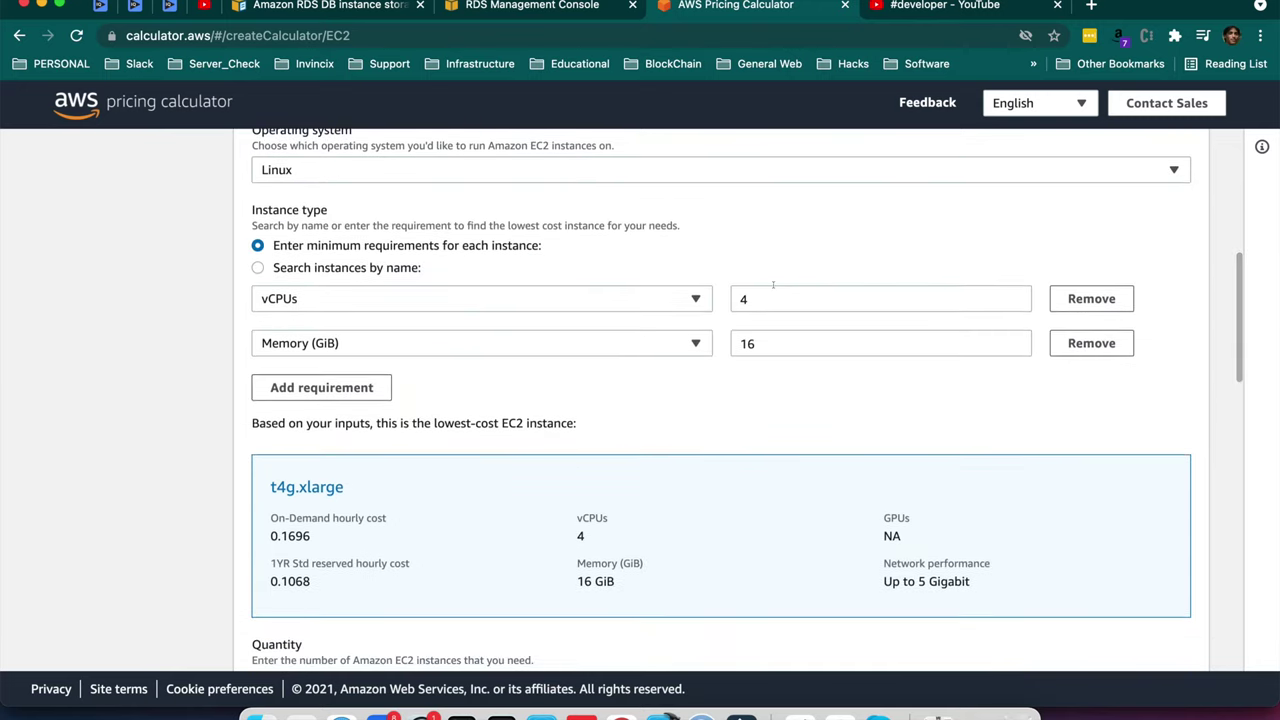
type("1")
key("Tab")
type("2")
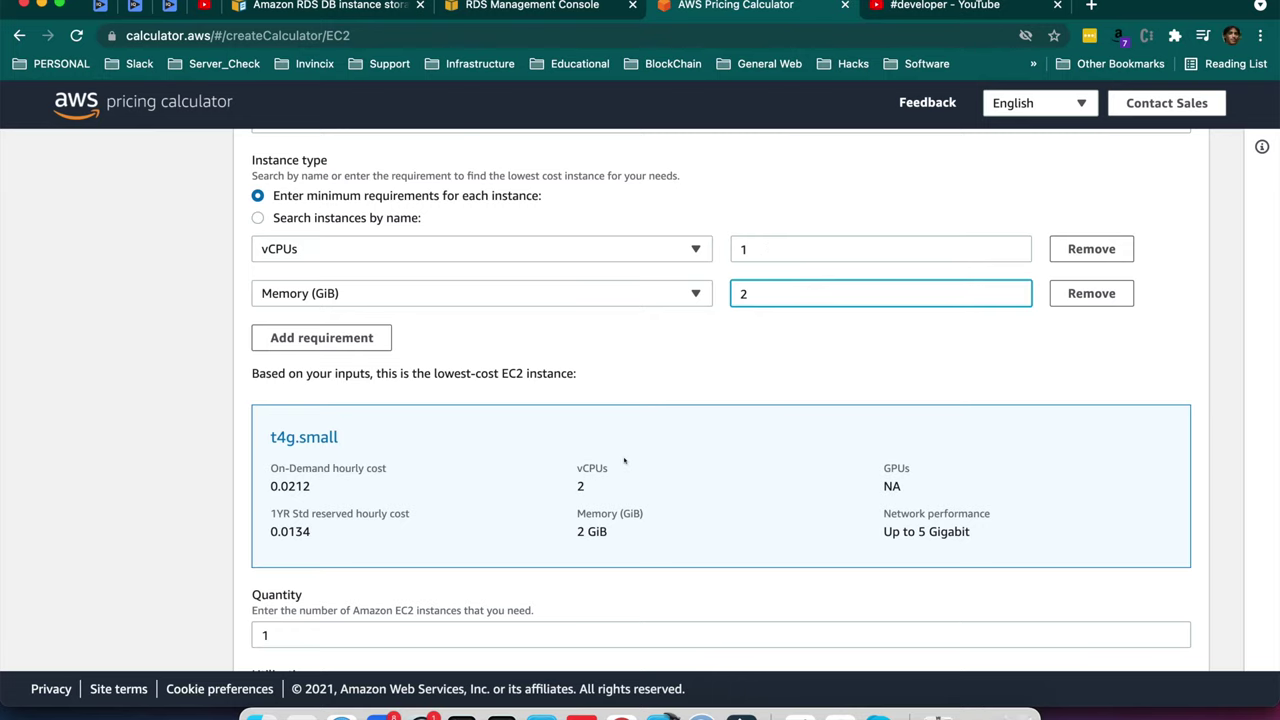
- Switch the EC2 instance selection to searching instances by name
scroll(624, 460, "down", 1)
scroll(624, 460, "down", 3)
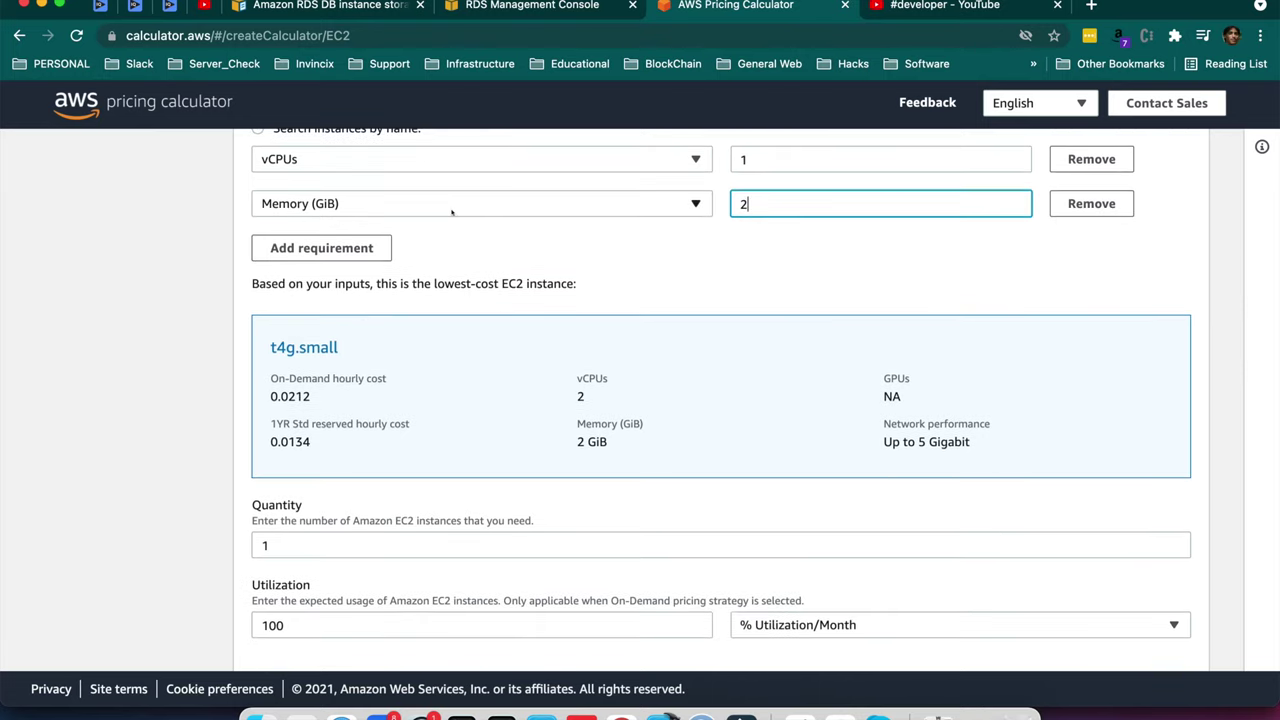
scroll(447, 378, "up", 2)
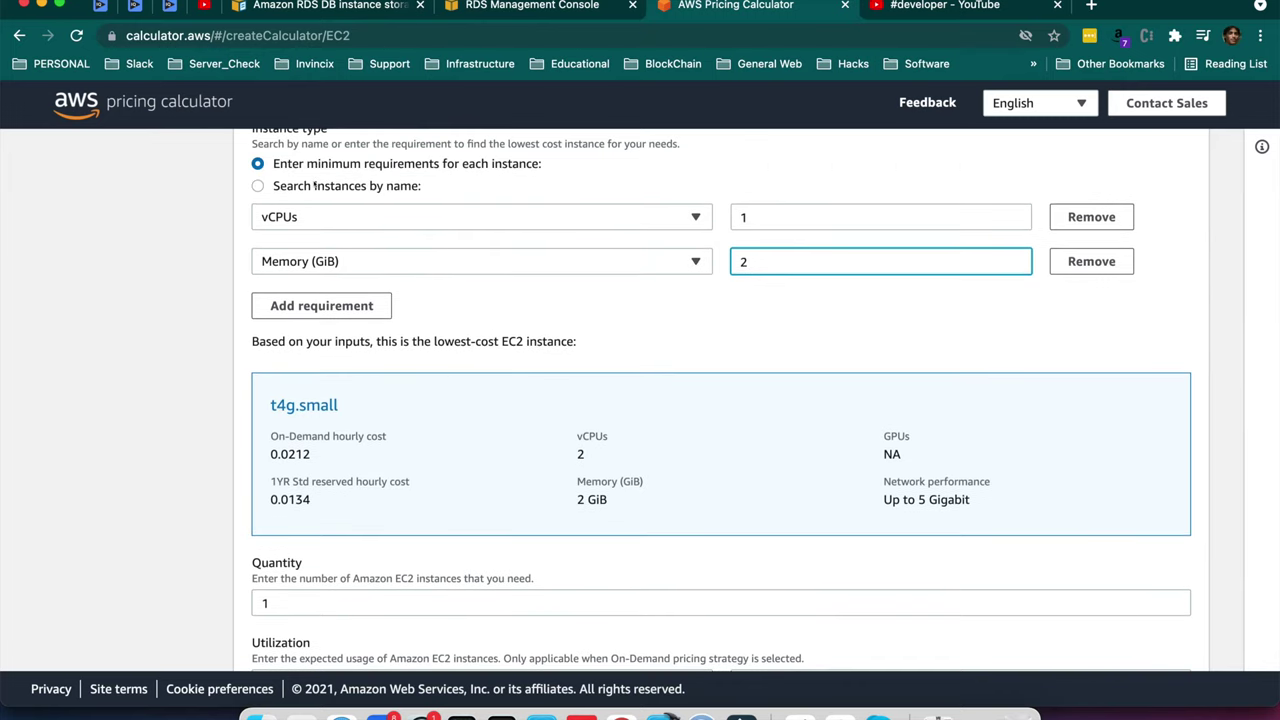
left_click(315, 185)
- Keep t4g.small as the instance and scroll down to the Pricing strategy section
left_click(385, 228)
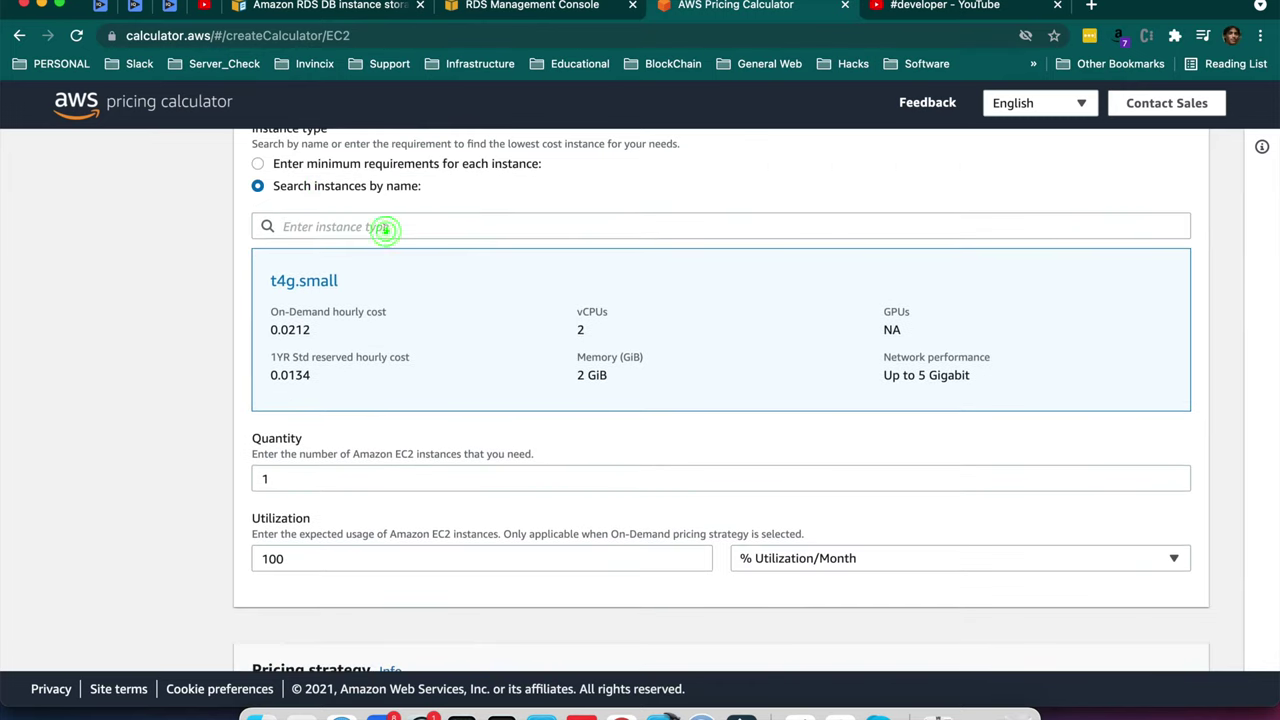
key("Escape")
scroll(283, 519, "down", 4)
scroll(283, 519, "down", 1)
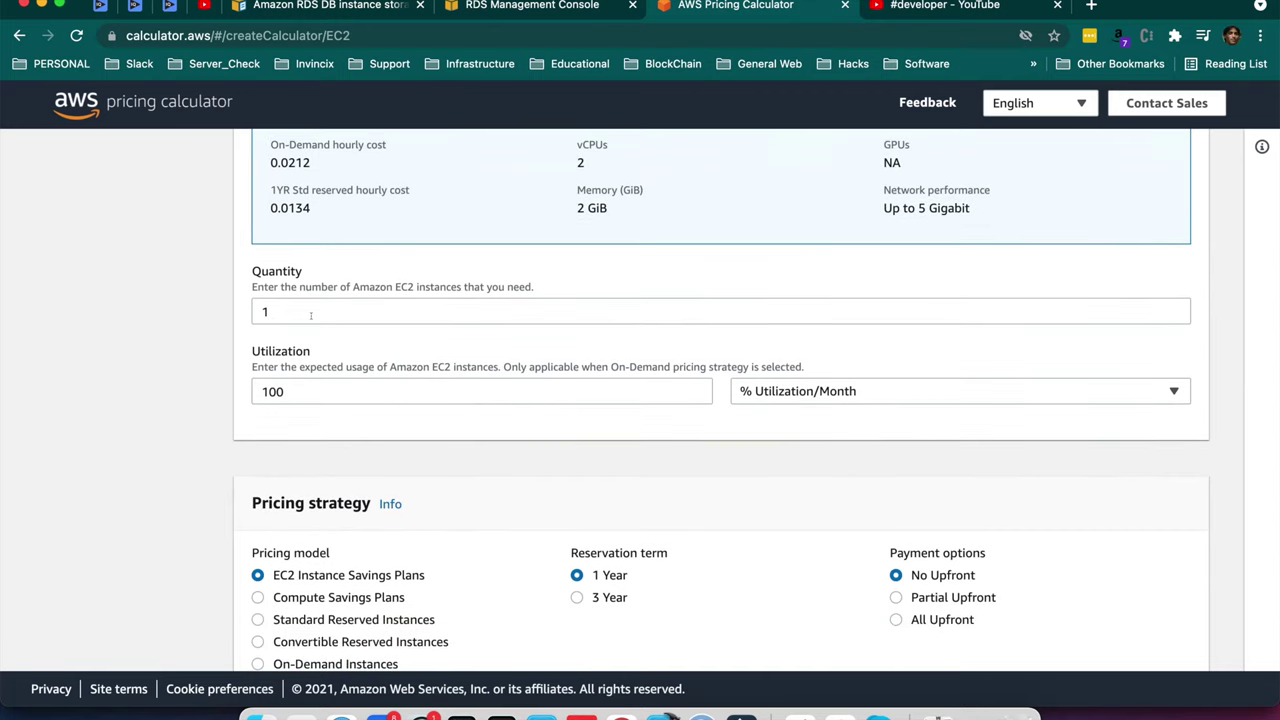
scroll(525, 361, "down", 4)
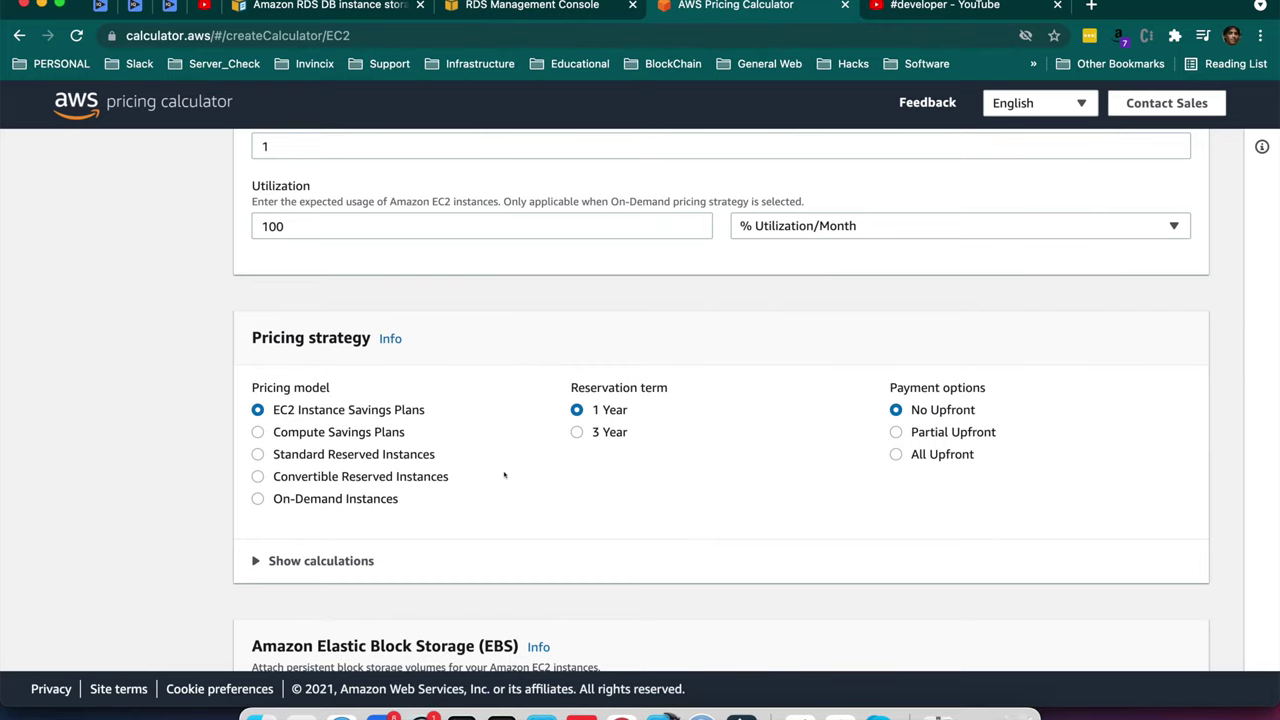
scroll(505, 476, "down", 1)
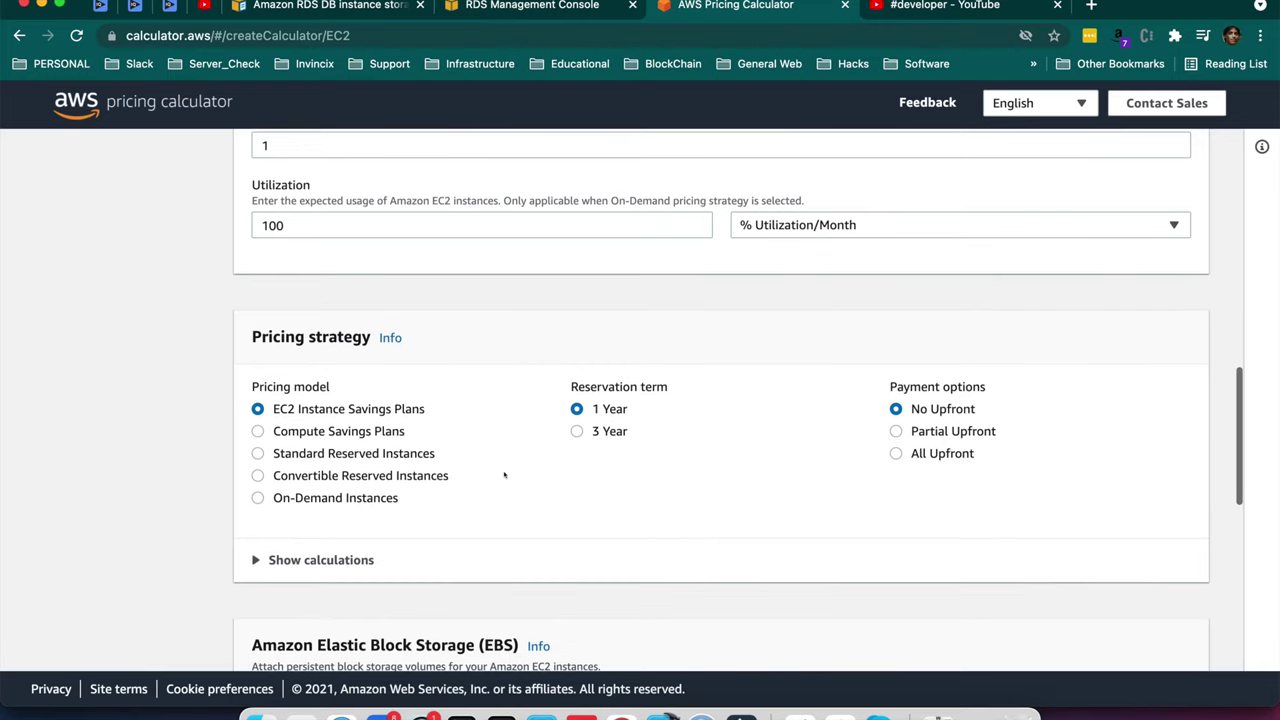
- Price the t4g.small as On-Demand and review the 19.08 USD monthly EC2 total
left_click(256, 499)
scroll(640, 572, "down", 10)
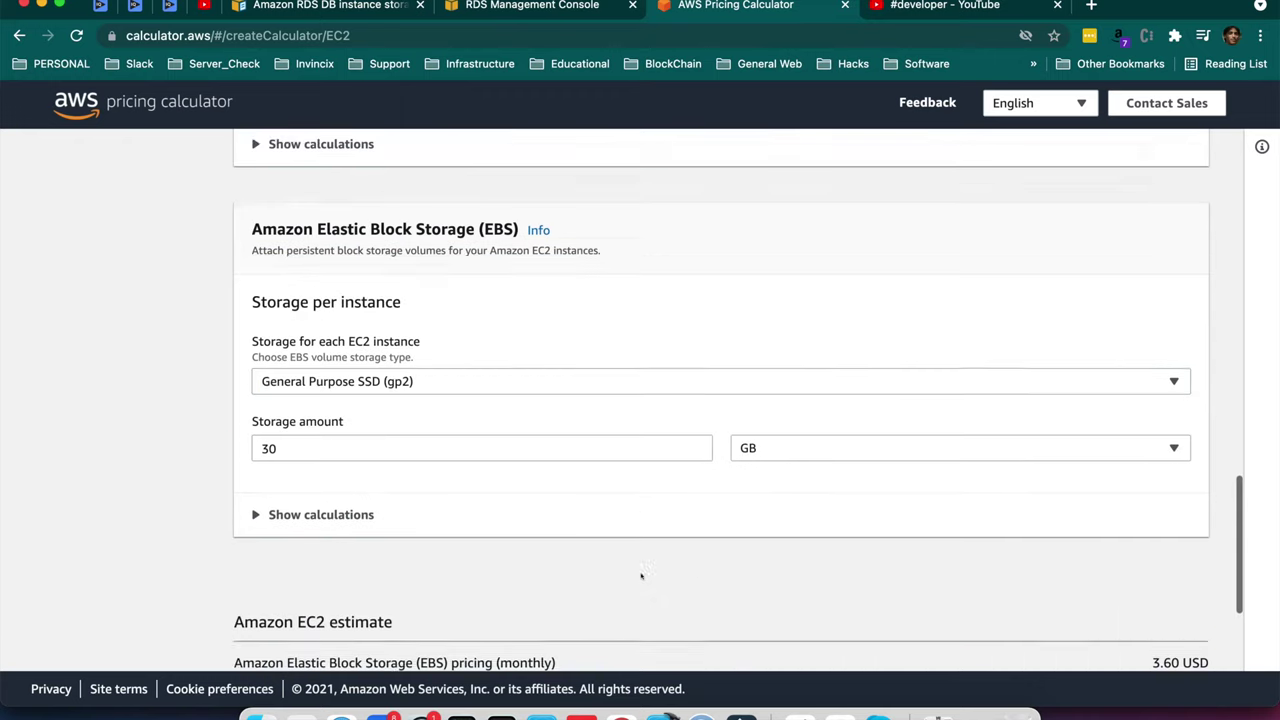
scroll(641, 576, "down", 3)
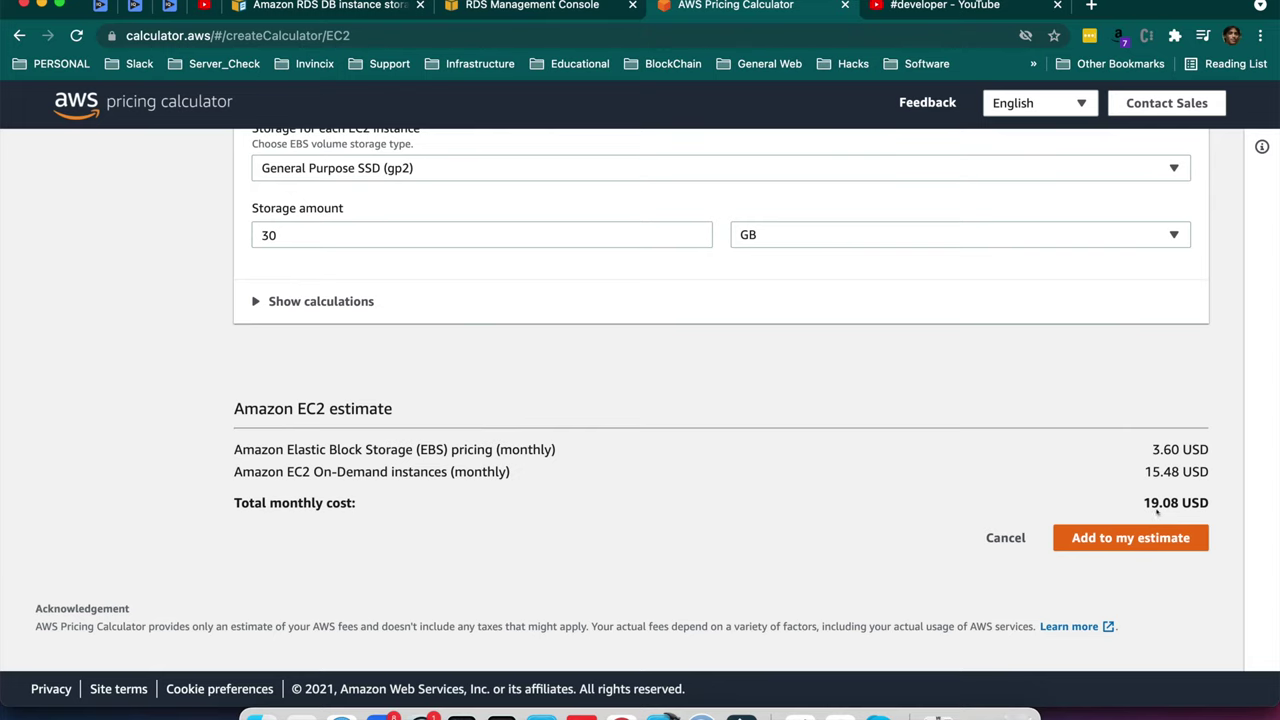
scroll(850, 446, "up", 2)
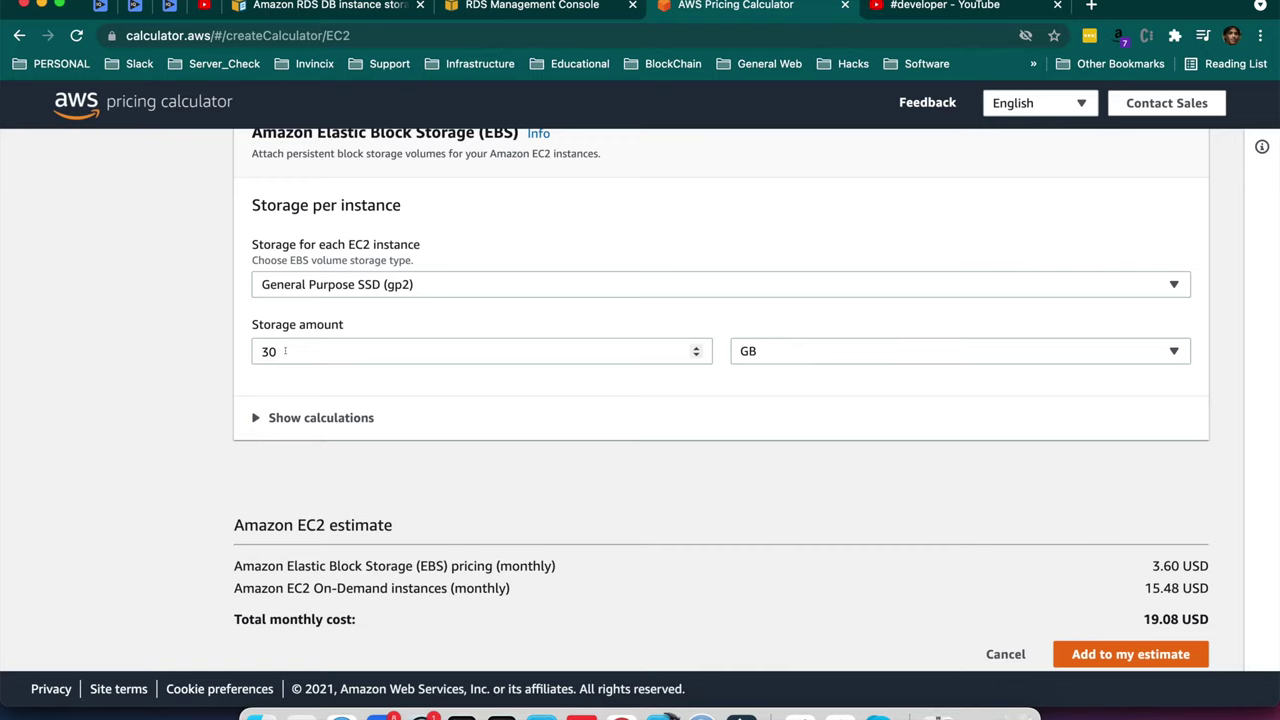
- Add the 19.08 USD EC2 configuration to My Estimate and begin adding another service
scroll(271, 388, "up", 2)
scroll(700, 460, "down", 4)
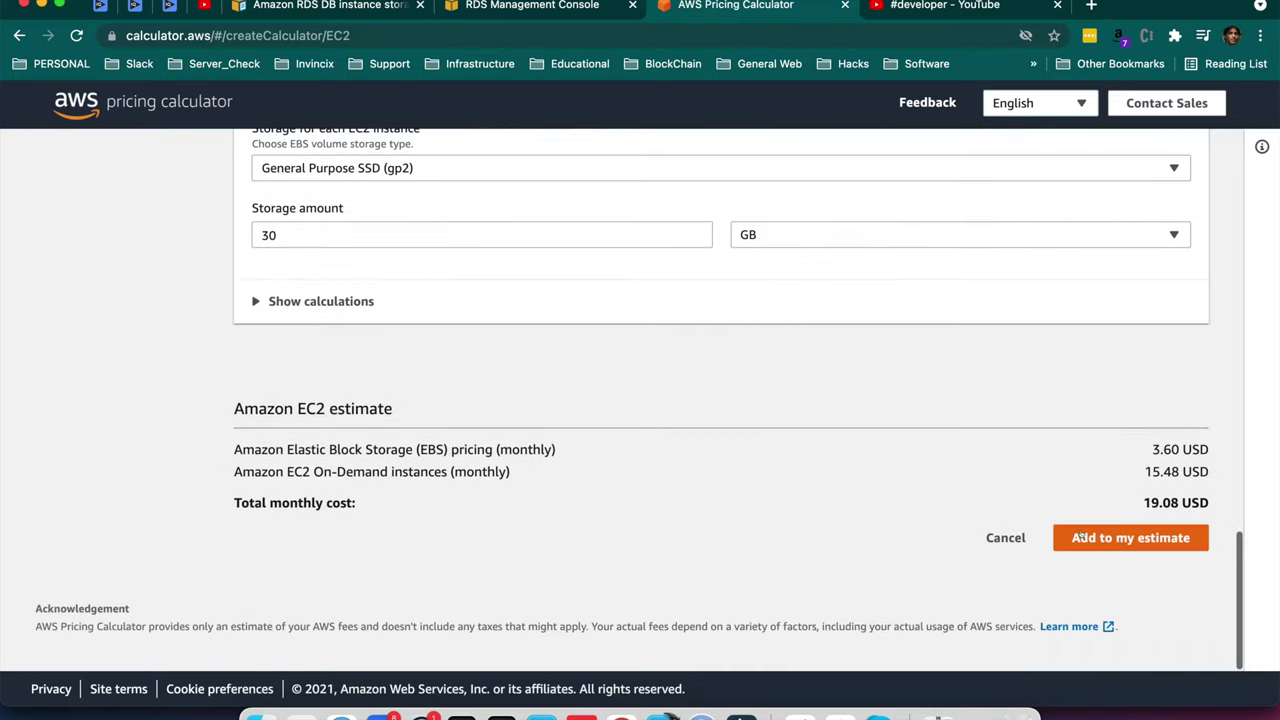
left_click(1135, 540)
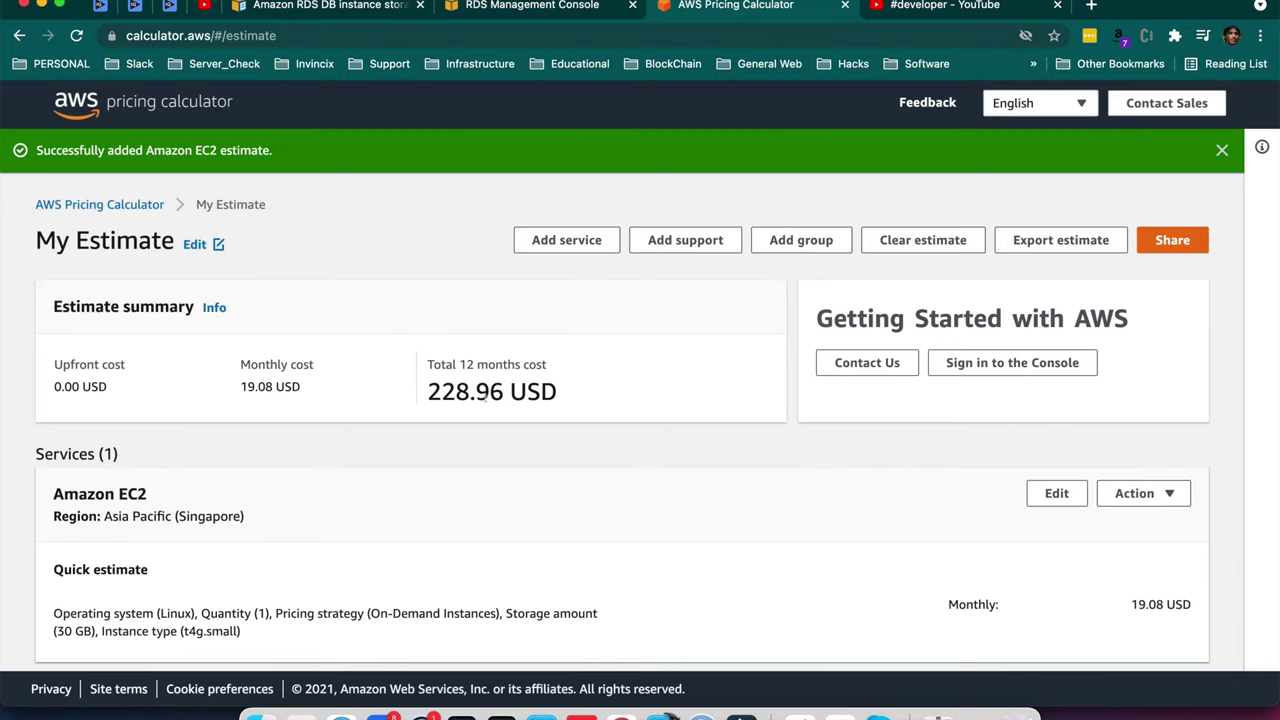
left_click(575, 240)
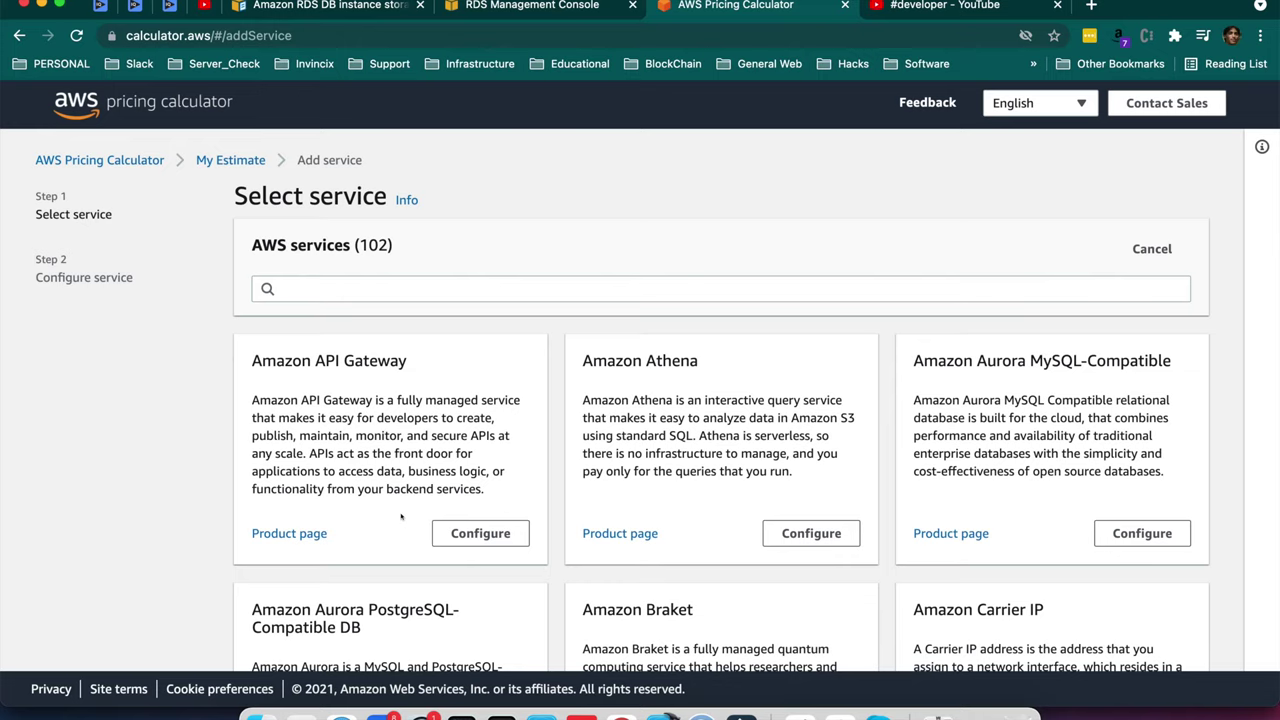
- Open the EFS configuration and enter 10 GB as the desired storage capacity
left_click(527, 290)
type("EFS")
left_click(480, 497)
left_click(477, 278)
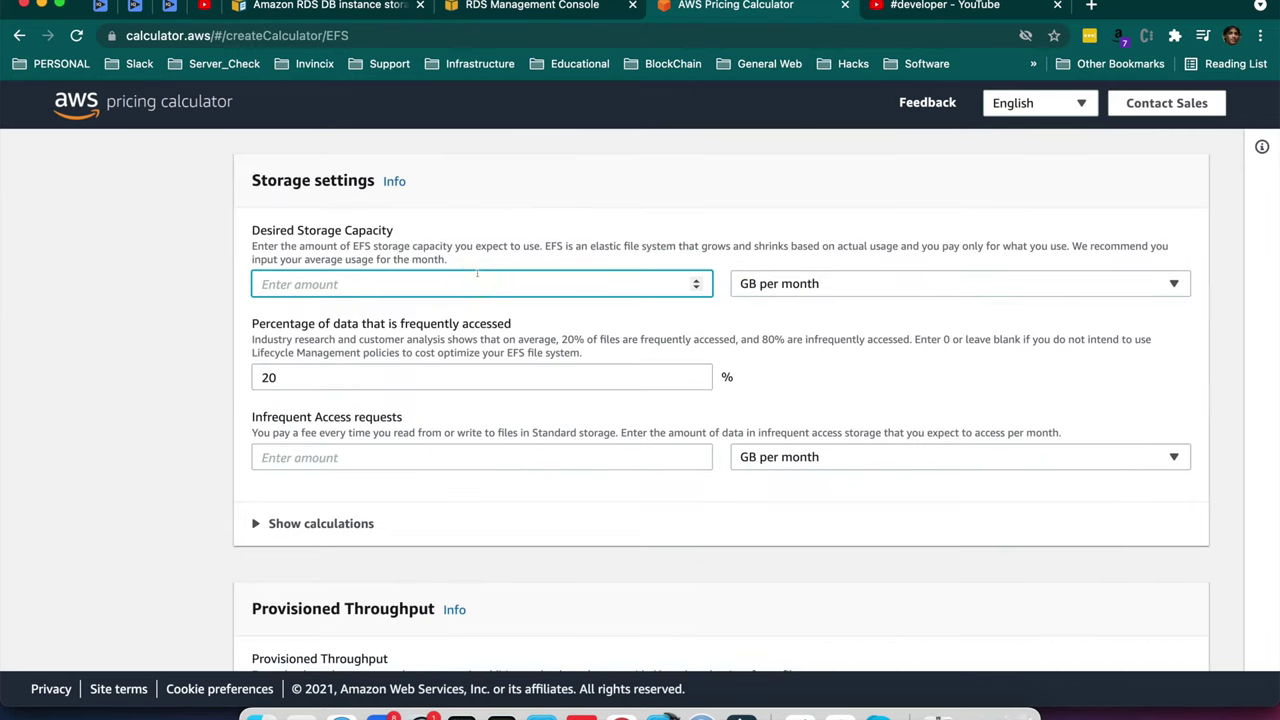
type("20")
key("BackSpace")
key("BackSpace")
type("10")
- Set the frequently accessed data percentage to 100
scroll(337, 314, "down", 1)
left_click(337, 314)
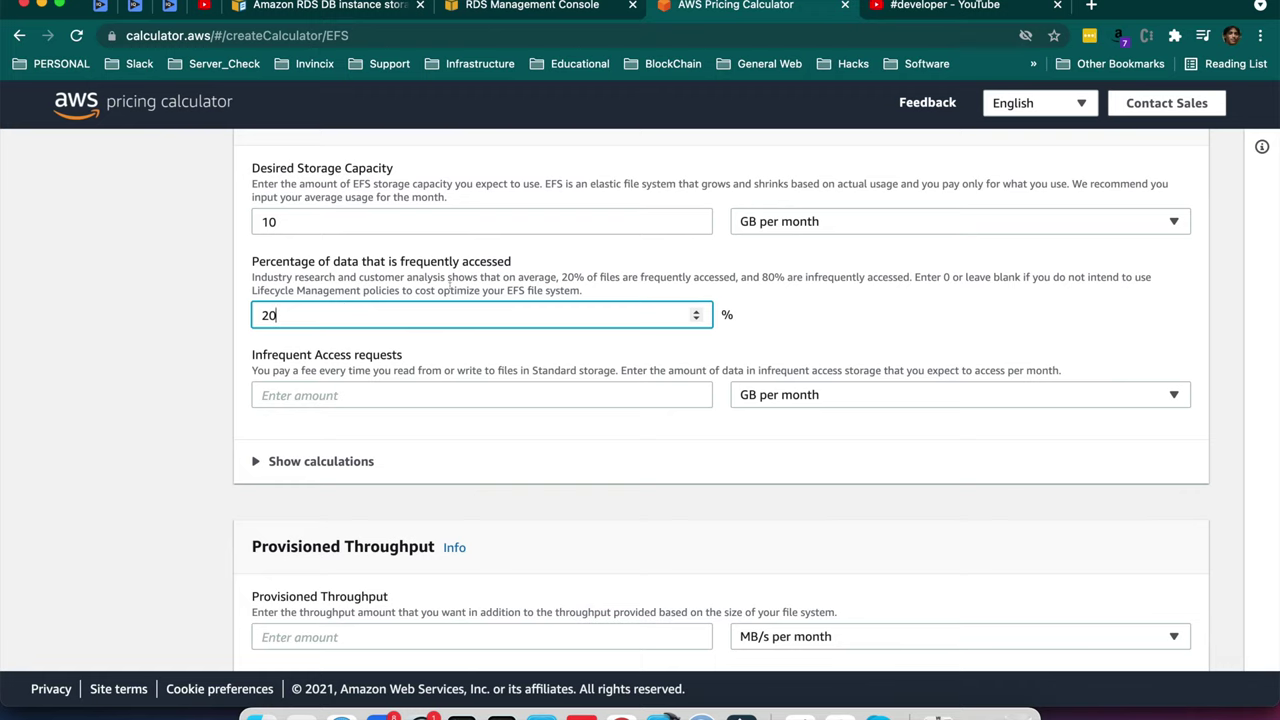
left_click(311, 353)
triple_click(311, 355)
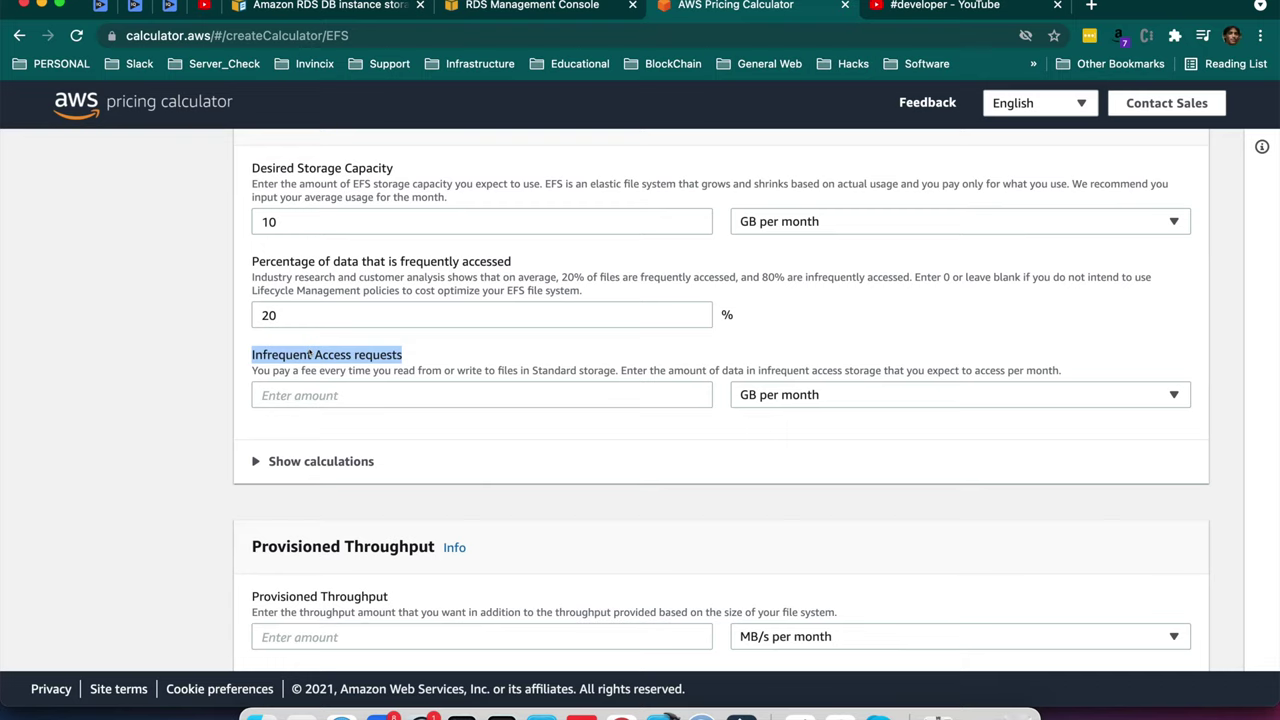
left_click(280, 312)
key("BackSpace")
key("BackSpace")
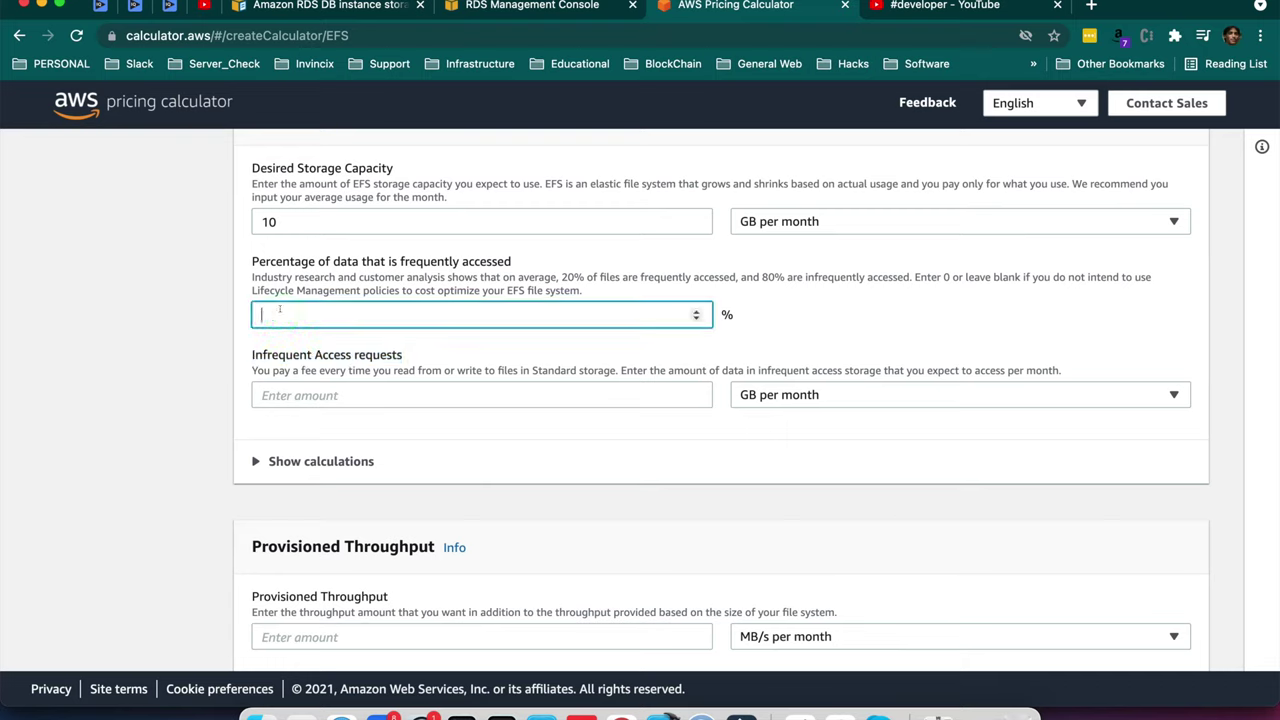
type("100")
left_click(564, 361)
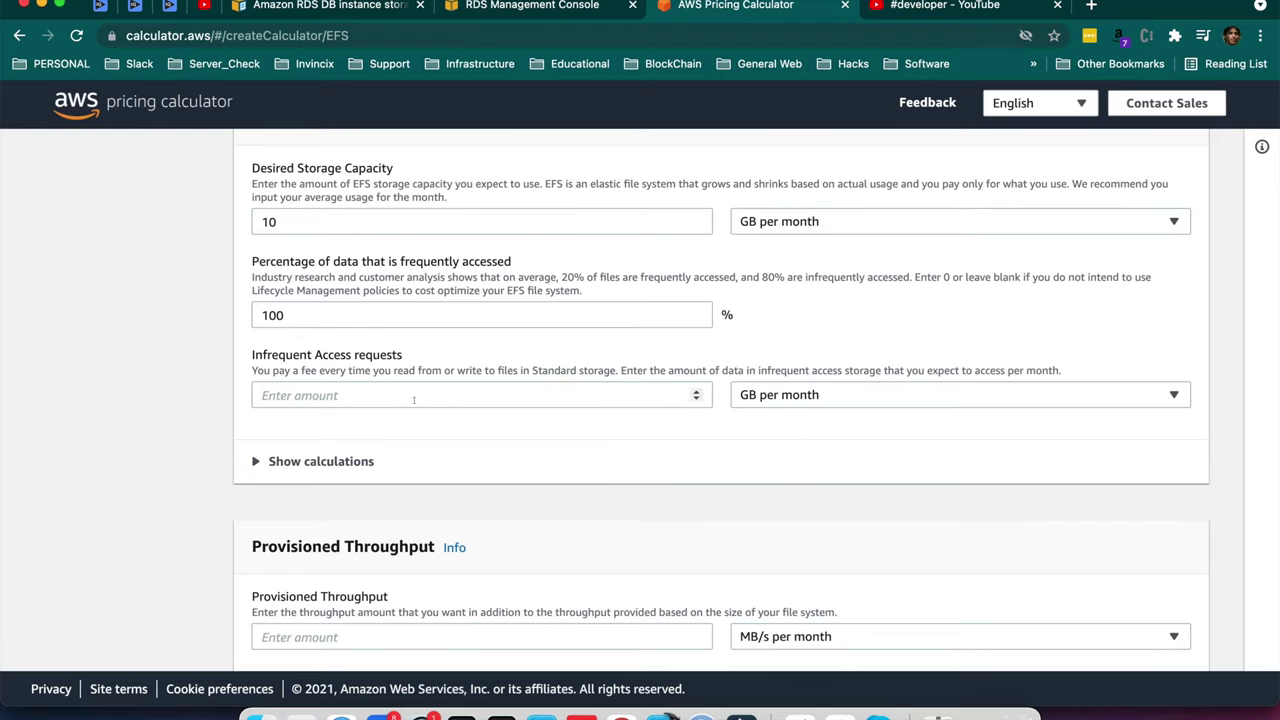
- Review the EFS calculations and add the 3.60 USD EFS configuration to the estimate
left_click(254, 461)
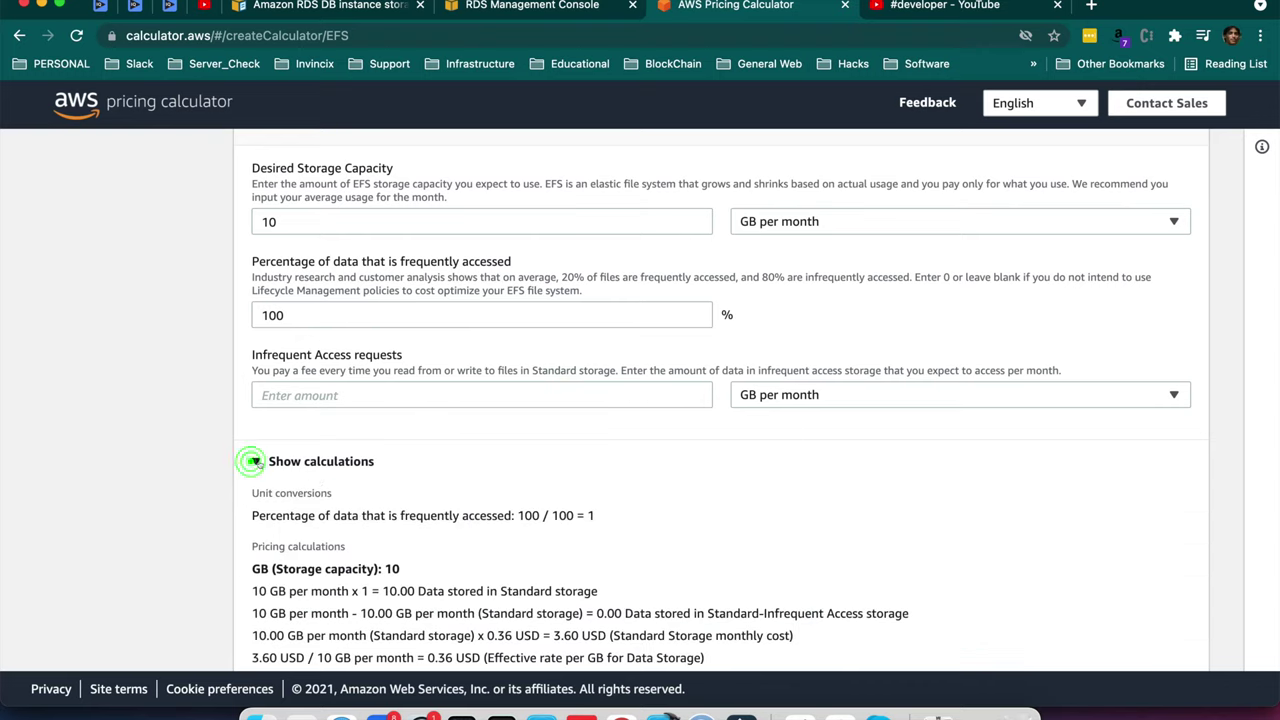
scroll(415, 517, "down", 4)
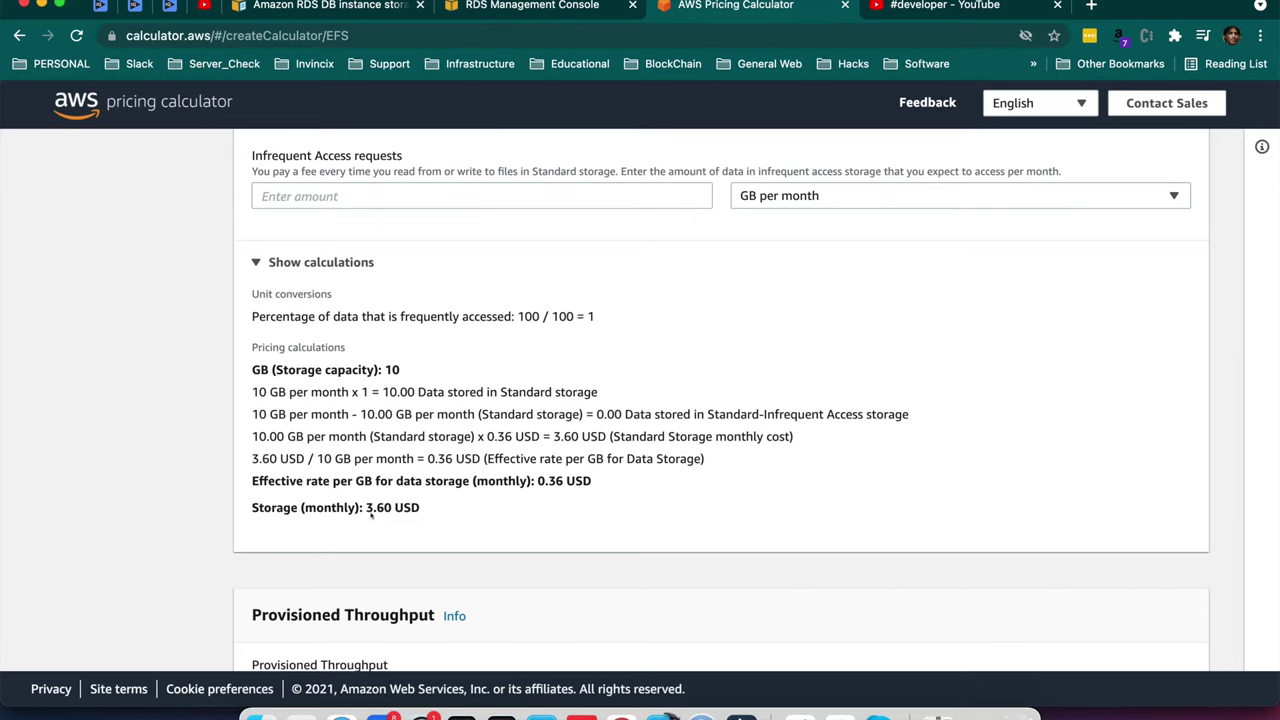
scroll(465, 520, "down", 8)
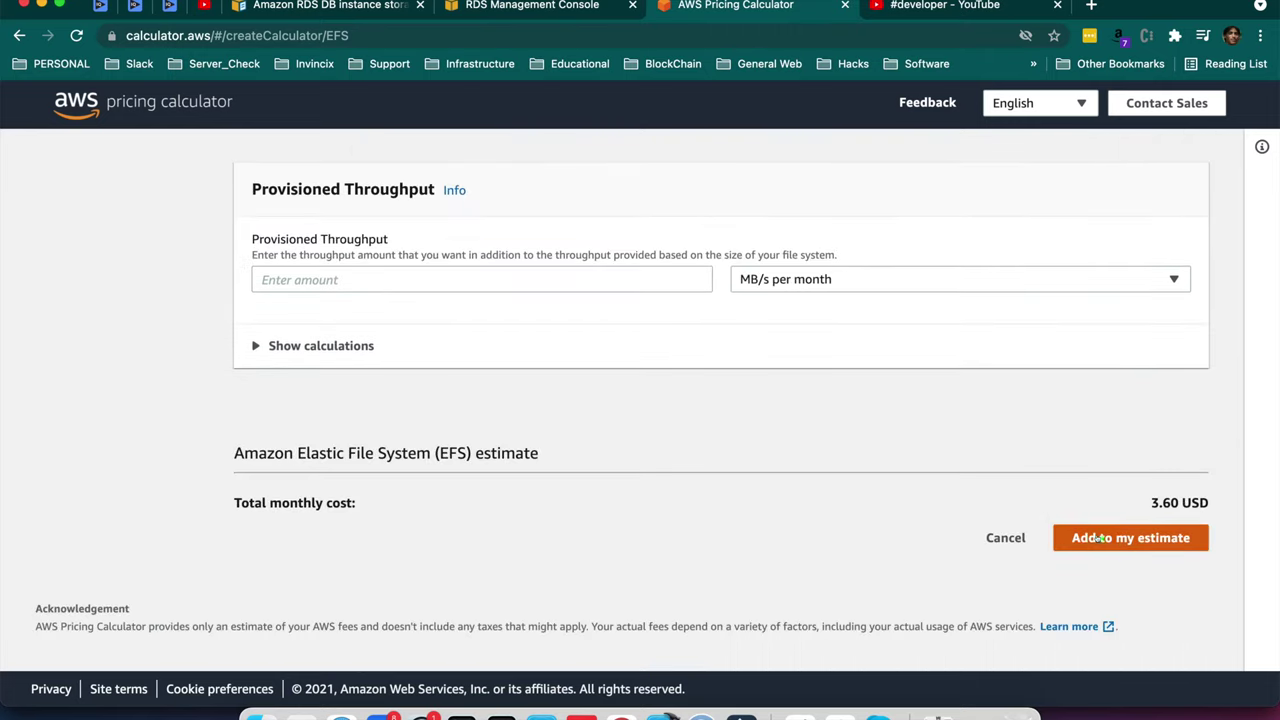
left_click(1102, 539)
- Search for 'rds' and open the Amazon RDS for MySQL configuration
left_click(564, 238)
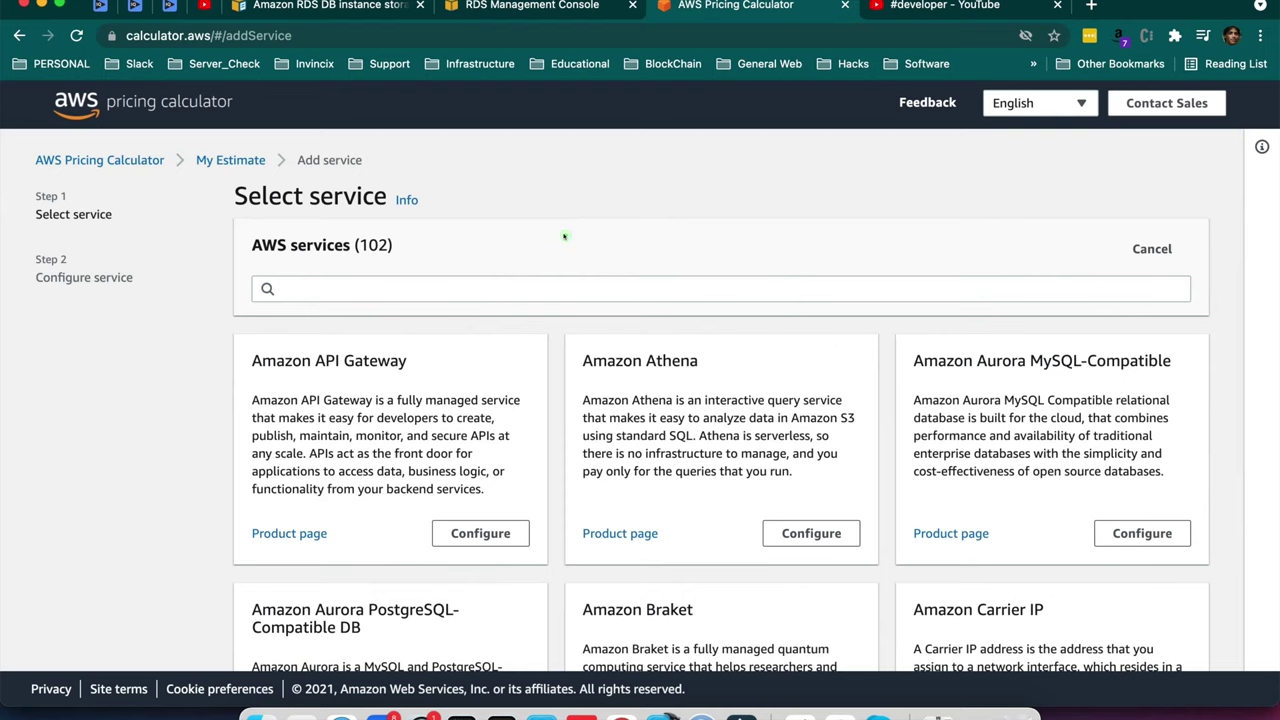
left_click(510, 288)
type("rds")
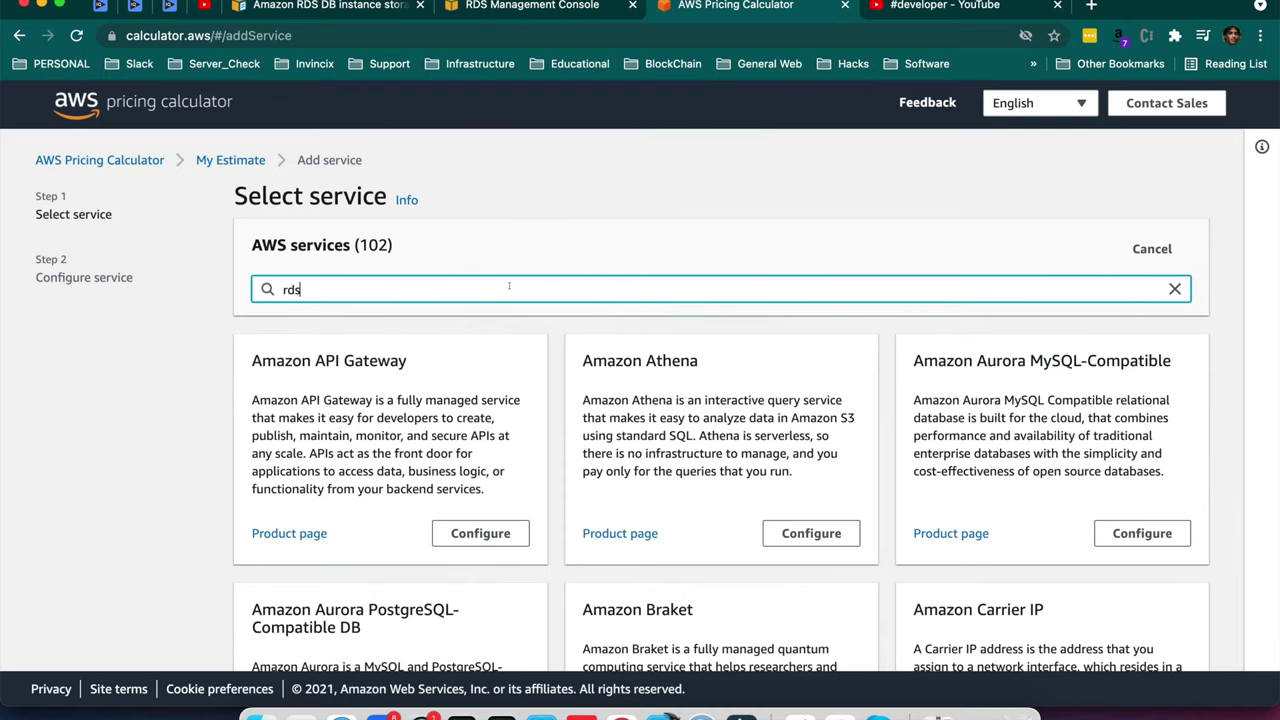
scroll(792, 423, "down", 1)
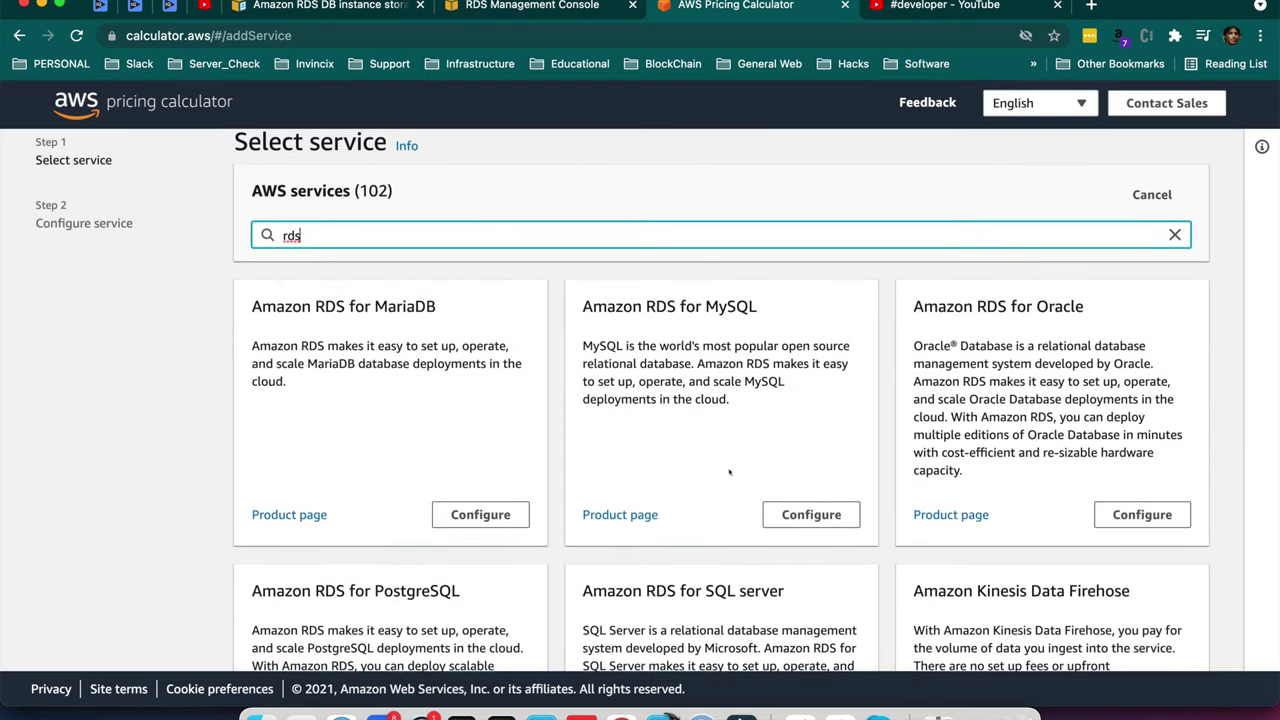
left_click(813, 510)
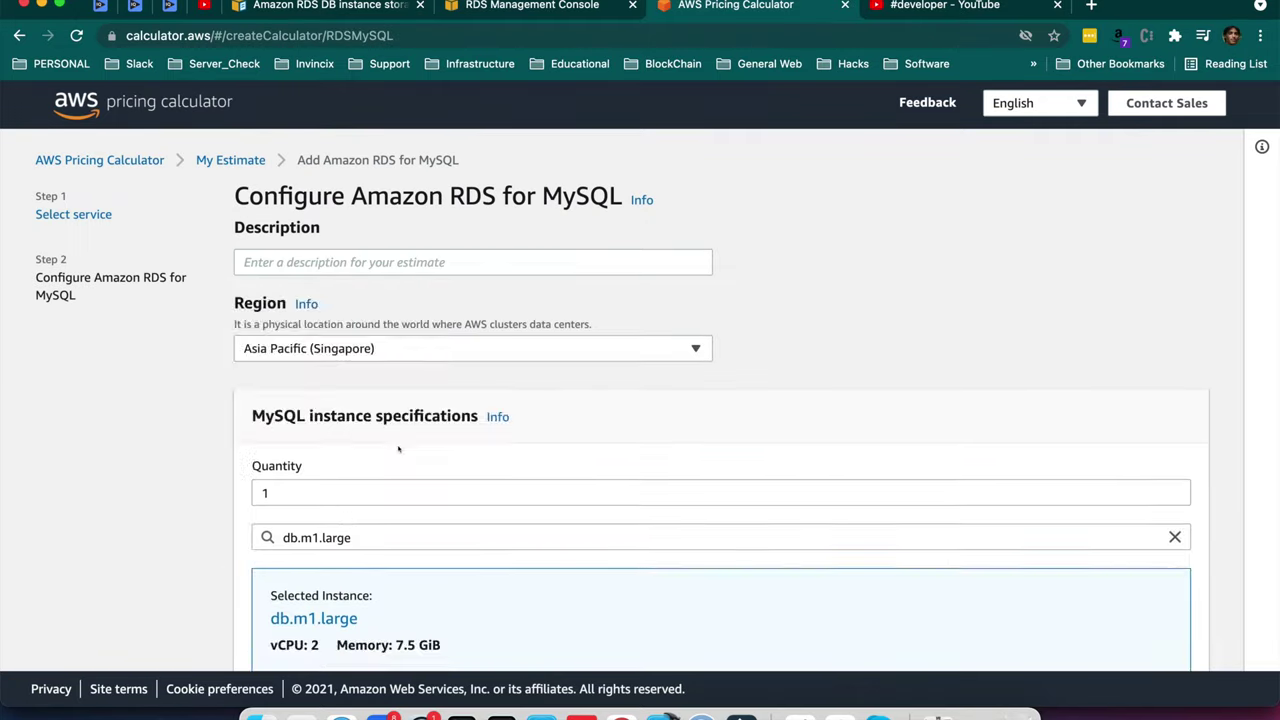
- Set the RDS for MySQL instance type to db.t3.micro
scroll(368, 351, "down", 3)
left_click(377, 372)
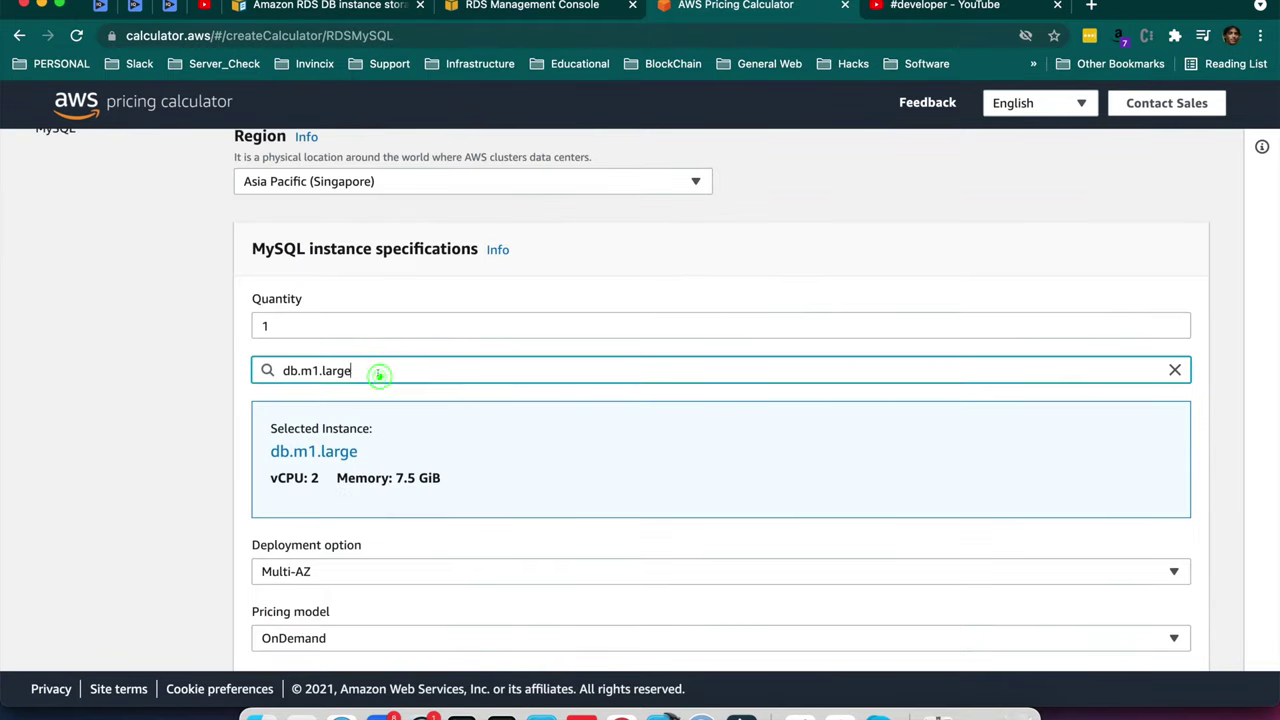
type("a")
key("BackSpace")
key("BackSpace")
key("BackSpace")
key("BackSpace")
key("BackSpace")
key("BackSpace")
key("BackSpace")
key("BackSpace")
key("BackSpace")
key("BackSpace")
key("BackSpace")
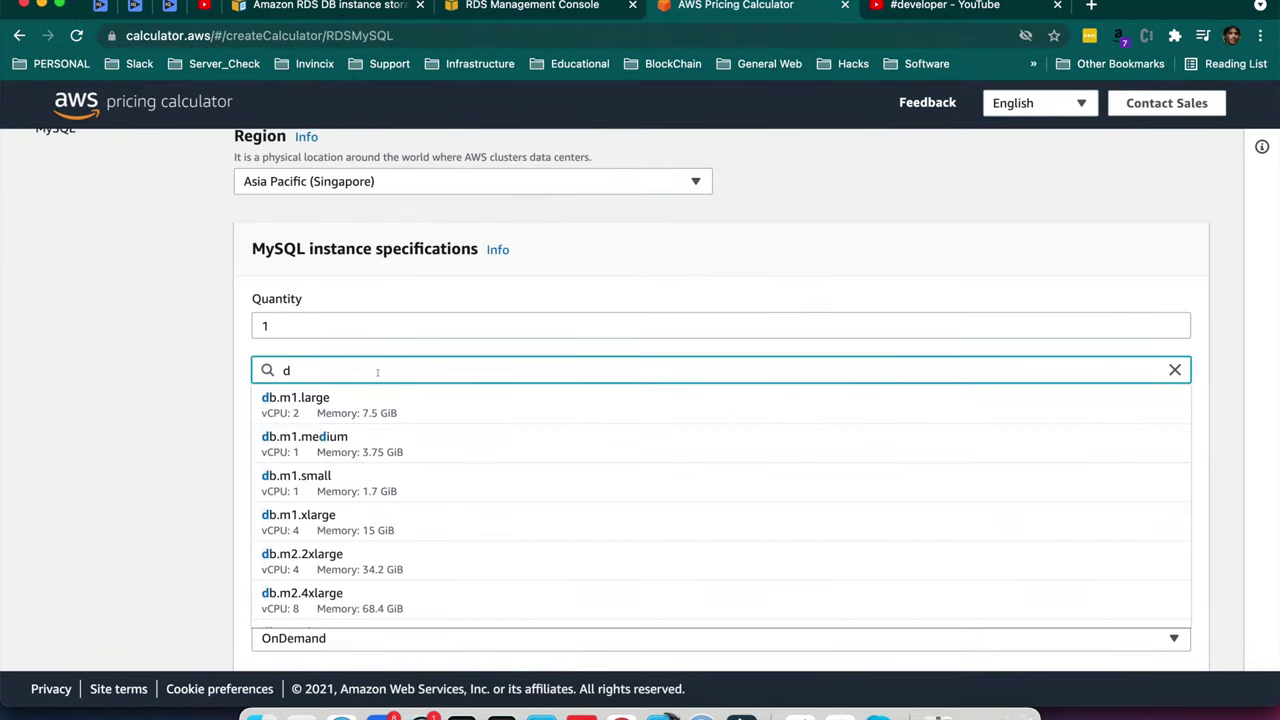
type("b.t3.micro")
key("Return")
- Choose Single-AZ deployment and add RDS for MySQL, bringing the estimate to 45.80 USD monthly
scroll(565, 486, "down", 2)
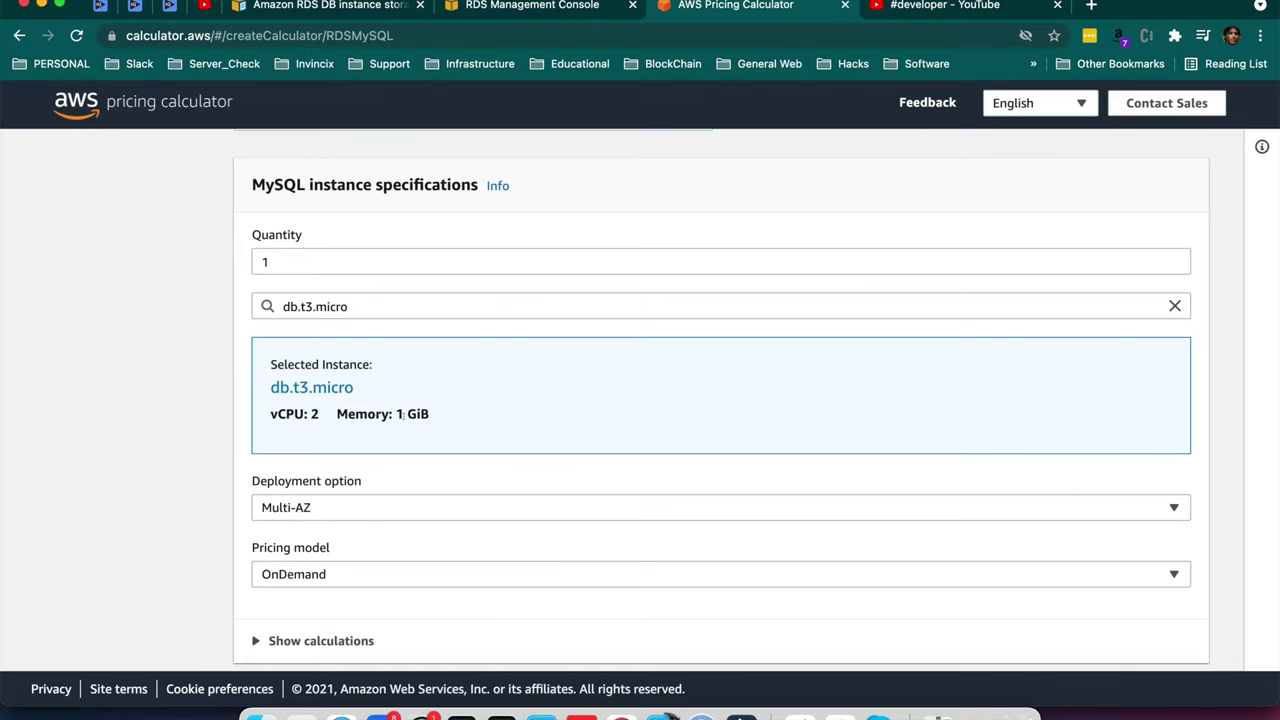
scroll(401, 417, "down", 4)
left_click(391, 367)
left_click(302, 419)
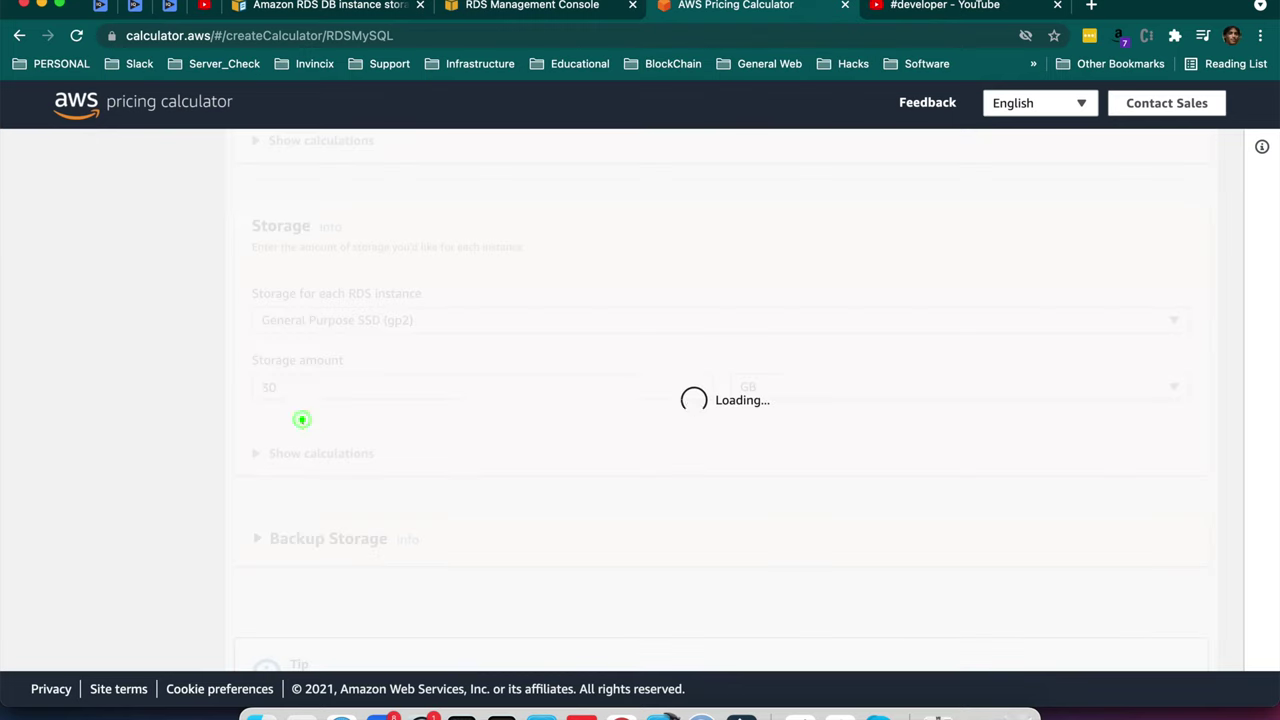
scroll(594, 503, "down", 8)
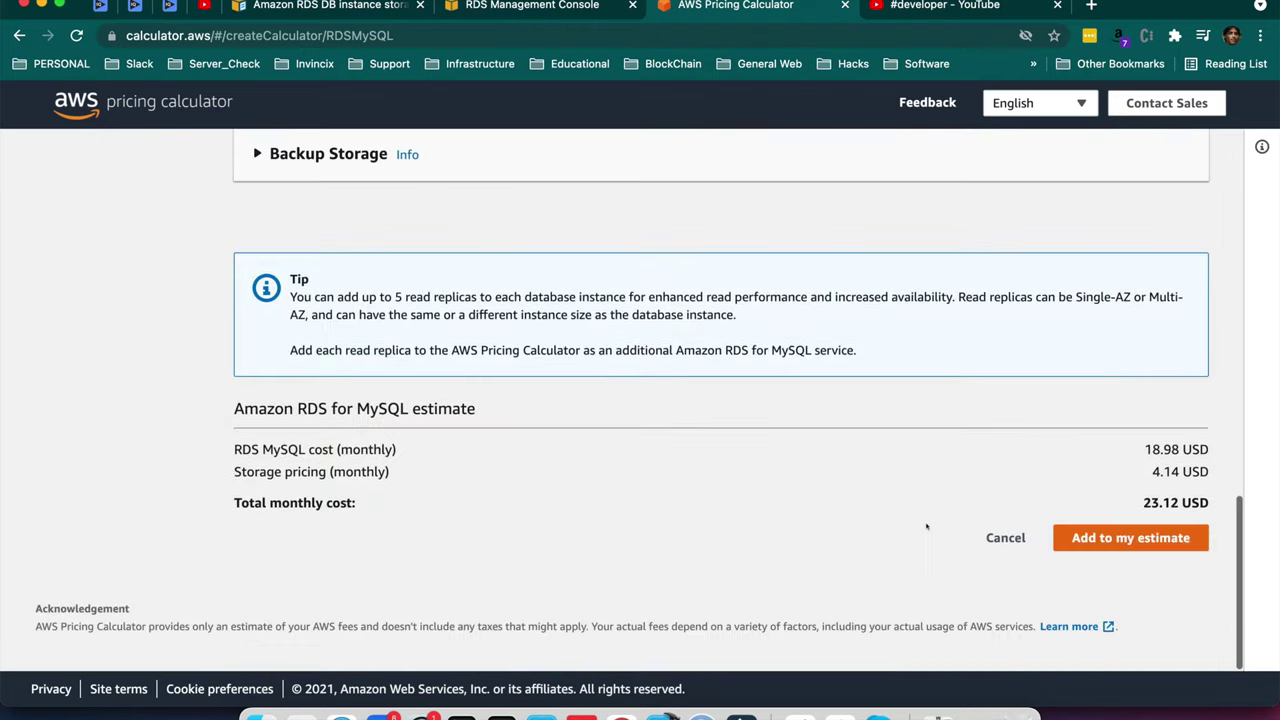
left_click(1117, 537)
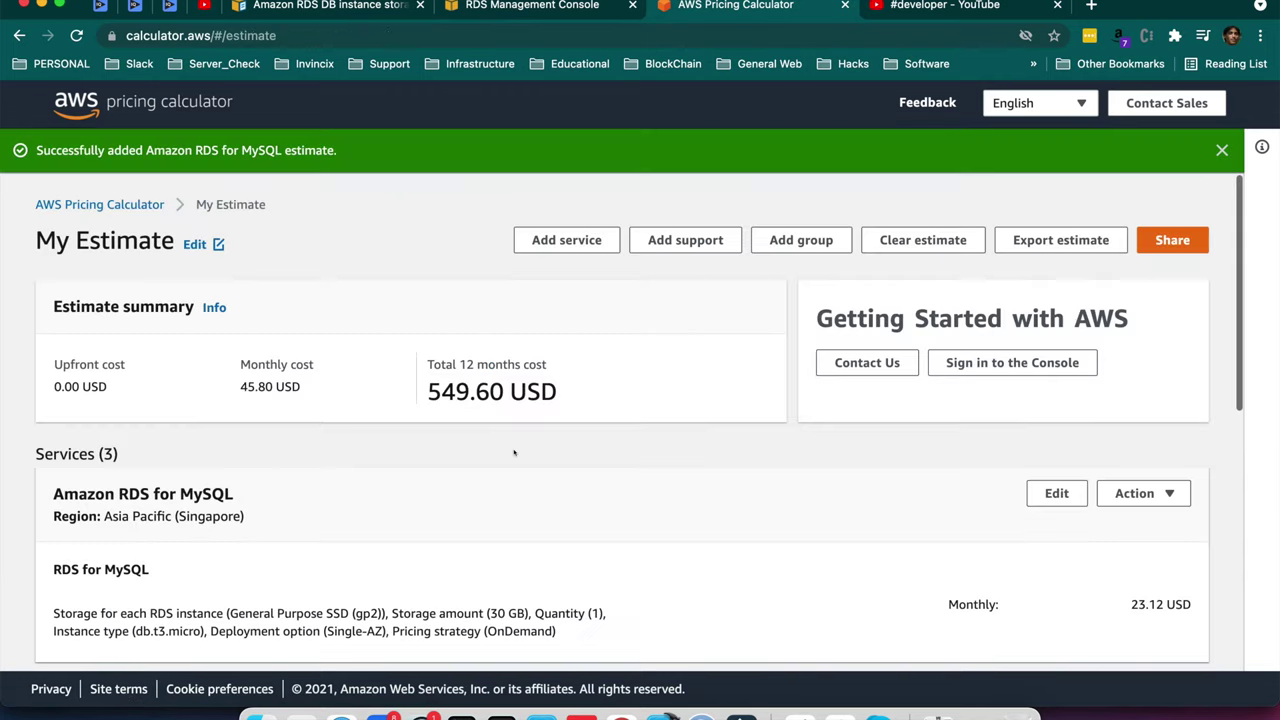
- Share the estimate and accept the terms to generate a public link valid for 3 years
scroll(723, 450, "down", 5)
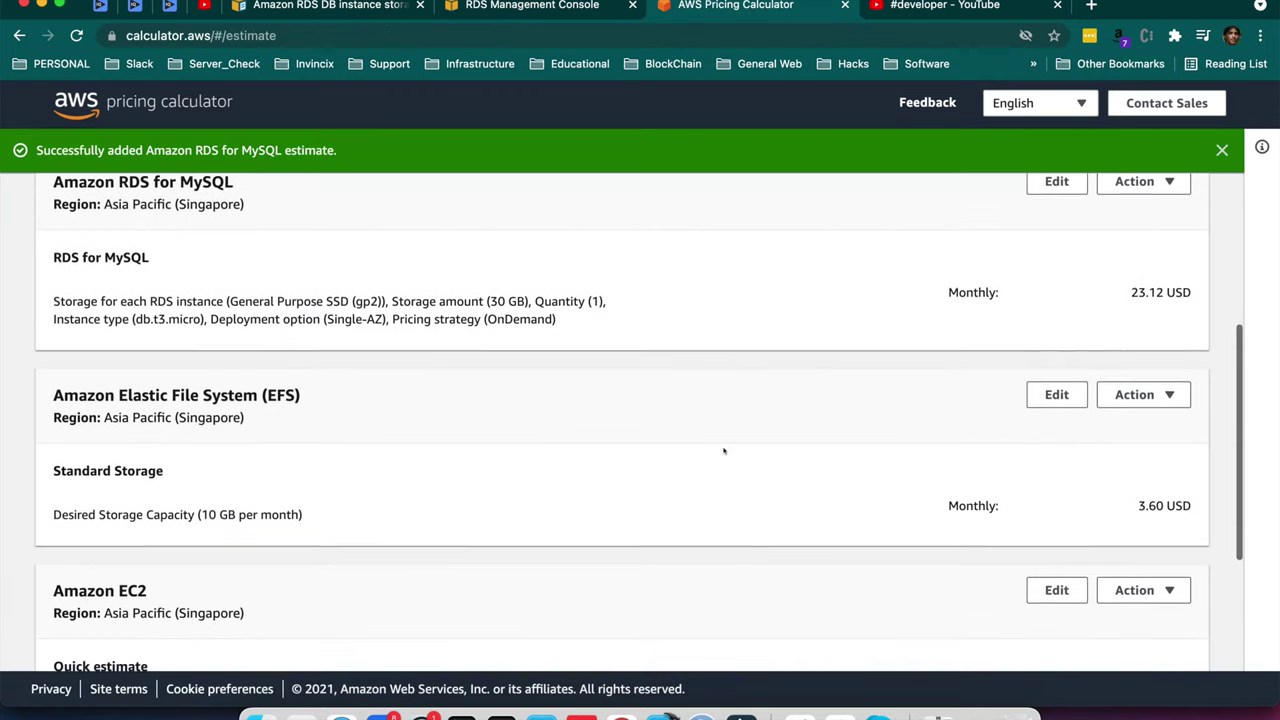
scroll(723, 450, "down", 4)
scroll(723, 450, "up", 9)
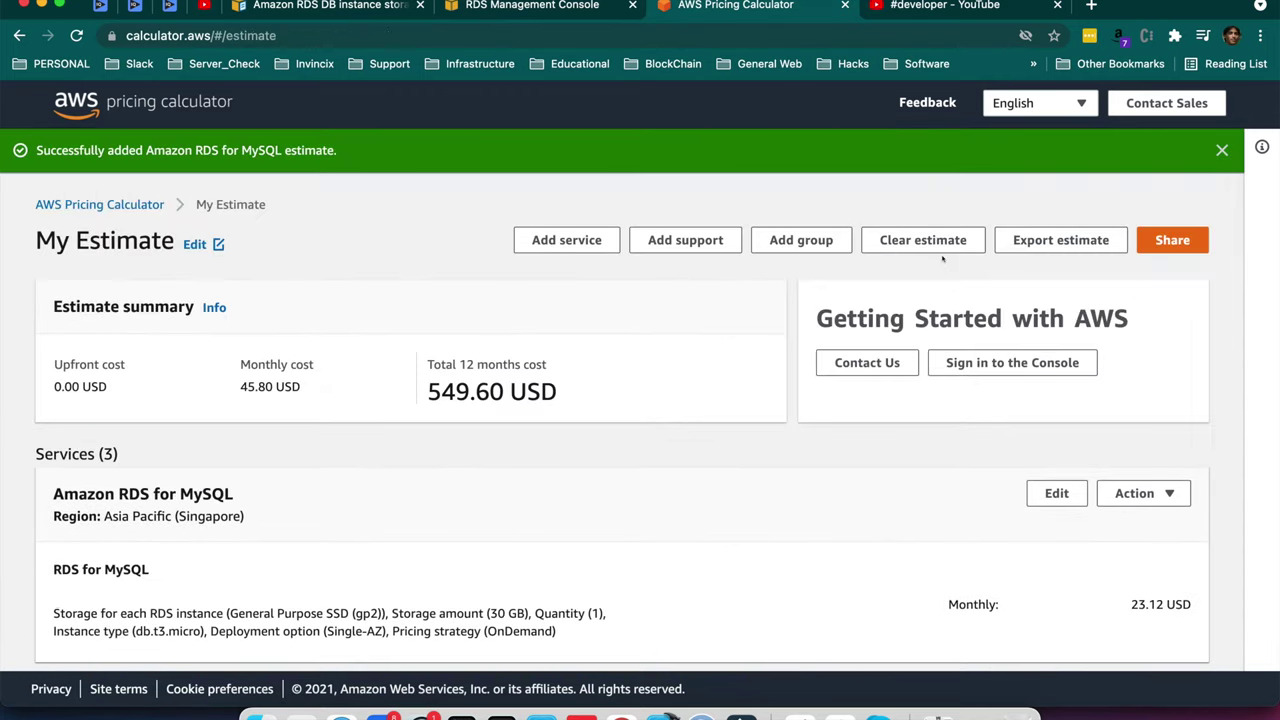
left_click(1166, 240)
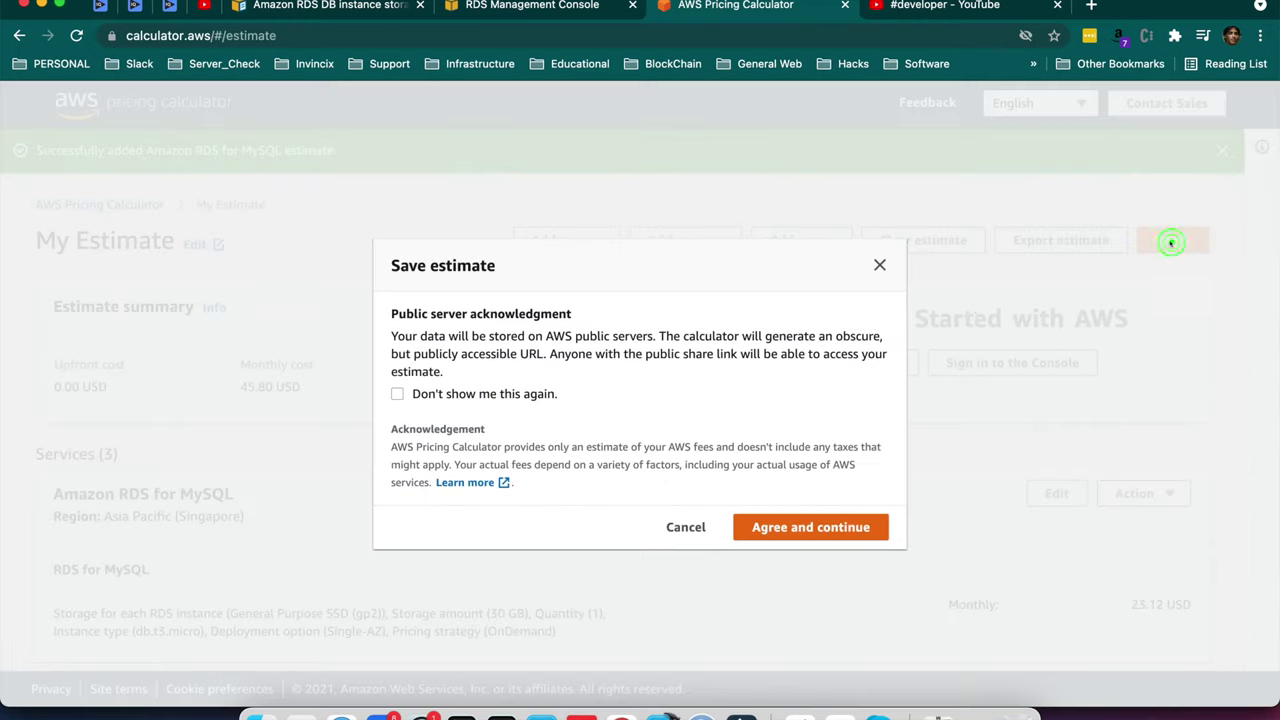
left_click(397, 395)
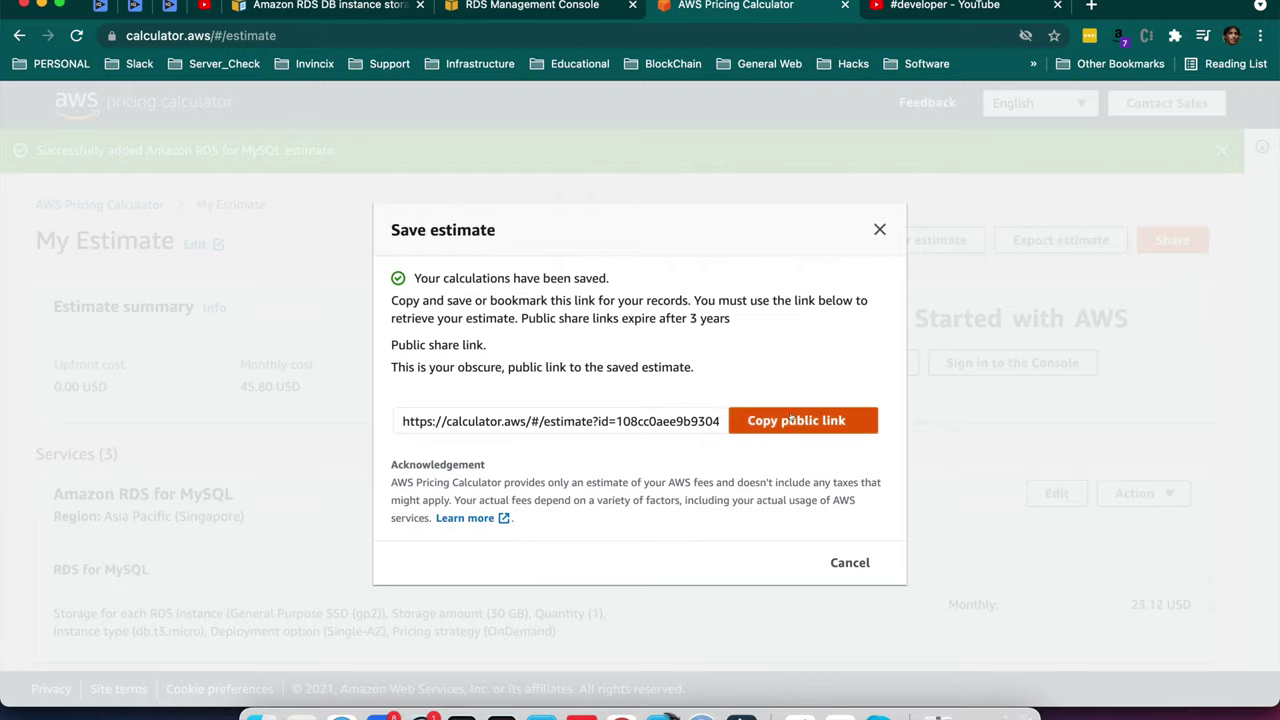